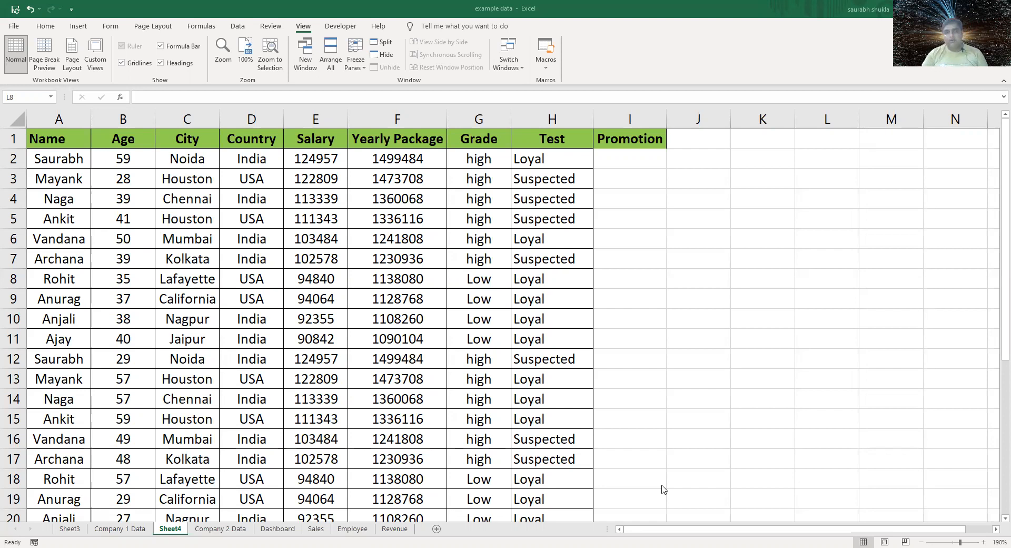
# Freeze the top row of Sheet4 containing the column headings.
pyautogui.click(635, 163)
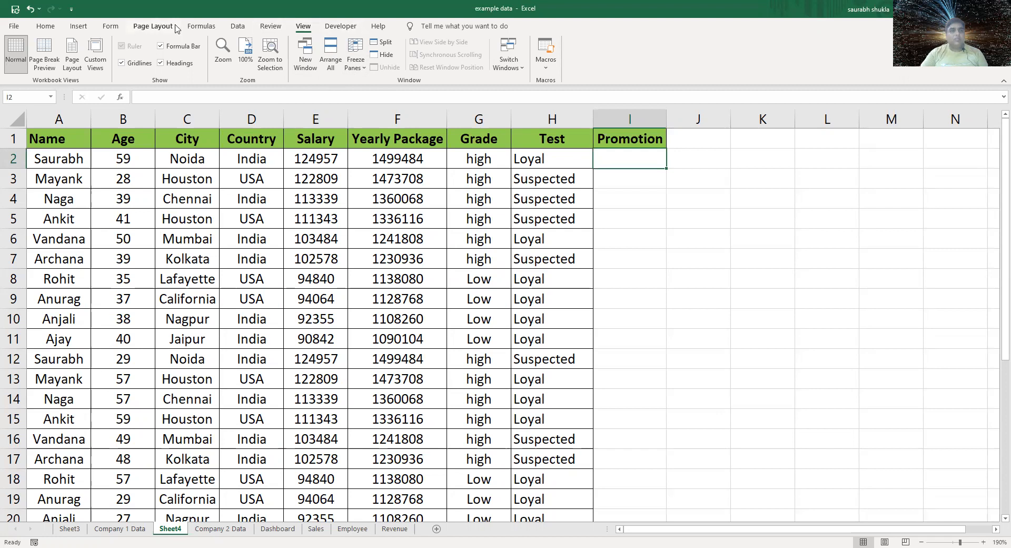
pyautogui.click(364, 69)
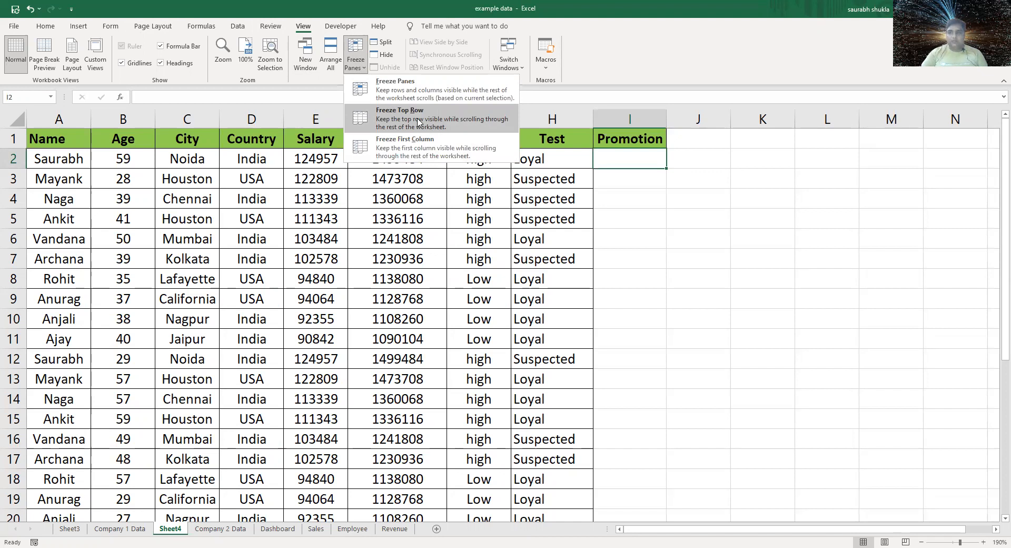
pyautogui.click(419, 122)
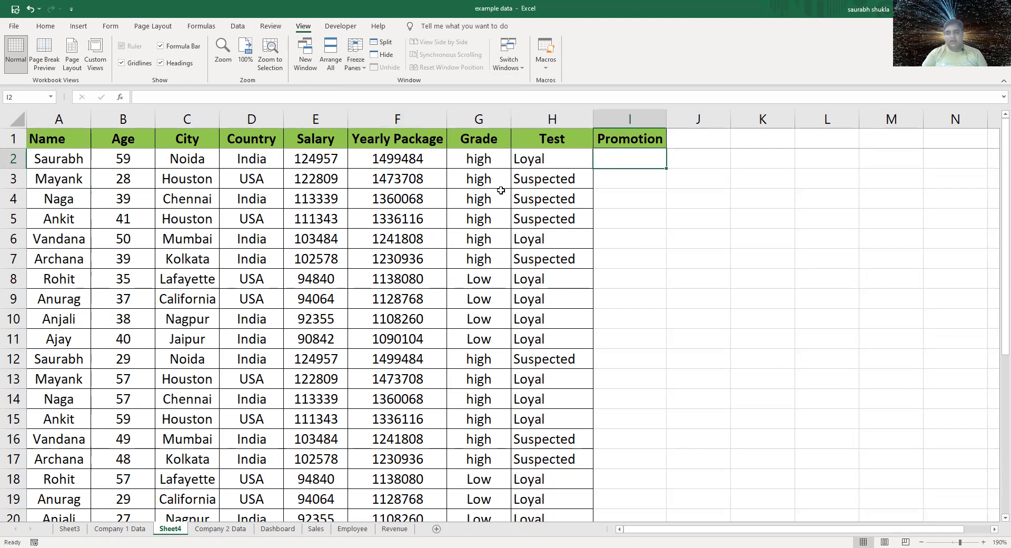
# Examine the records up and down the Grade column, checking how the frozen header row behaves while the sheet scrolls.
pyautogui.click(486, 202)
pyautogui.press('Down')
pyautogui.press('Down')
pyautogui.press('Down')
pyautogui.press('Down')
pyautogui.press('Down')
pyautogui.press('Down')
pyautogui.press('Down')
pyautogui.press('Down')
pyautogui.press('Down')
pyautogui.press('Down')
pyautogui.press('Down')
pyautogui.press('Down')
pyautogui.press('Down')
pyautogui.press('Down')
pyautogui.press('Down')
pyautogui.press('Down')
pyautogui.press('Down')
pyautogui.press('Down')
pyautogui.press('Down')
pyautogui.press('Down')
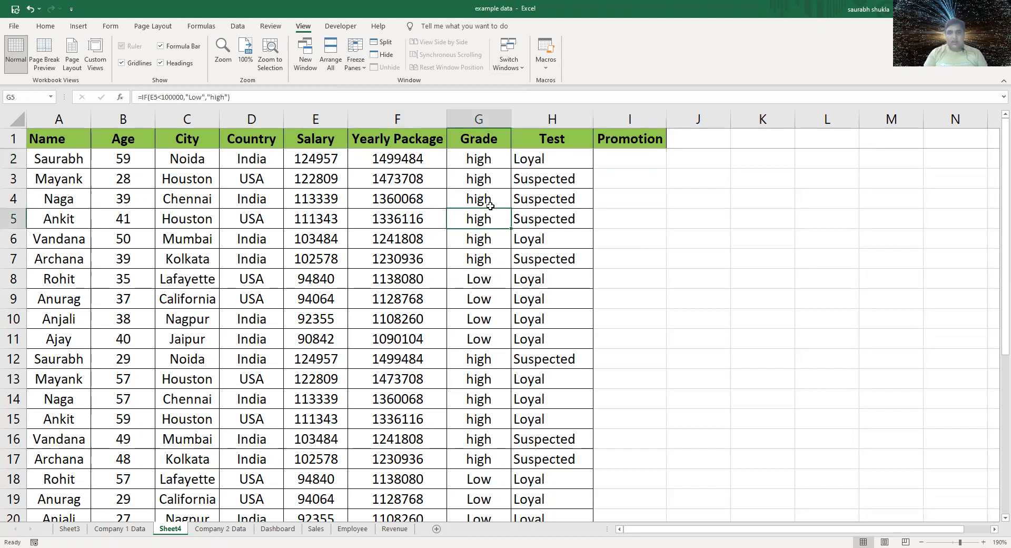
pyautogui.press('Down')
pyautogui.press('Down')
pyautogui.press('Down')
pyautogui.press('Down')
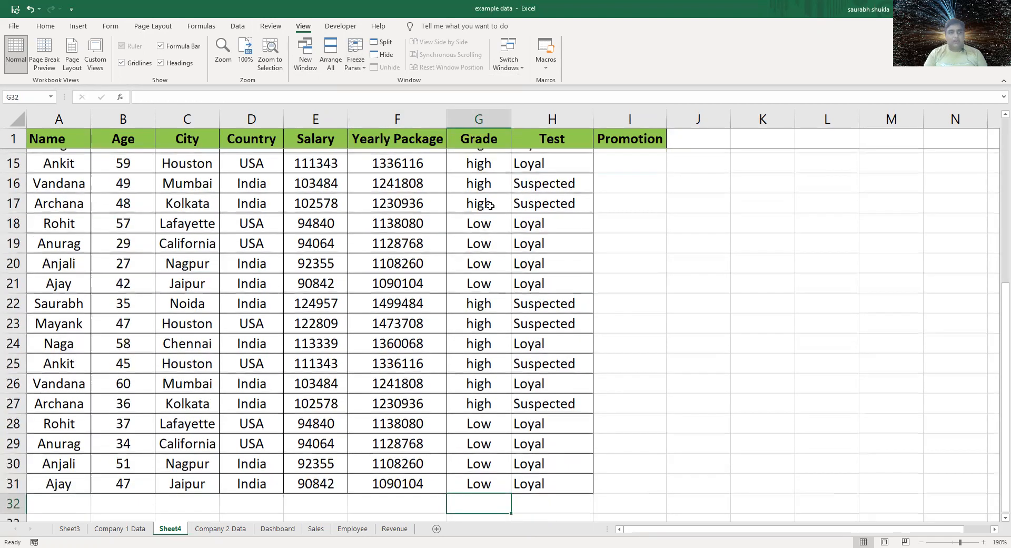
pyautogui.press('Up')
pyautogui.press('Up')
pyautogui.press('Up')
pyautogui.press('Up')
pyautogui.press('Up')
pyautogui.press('Up')
pyautogui.press('Up')
pyautogui.press('Up')
pyautogui.press('Up')
pyautogui.press('Up')
pyautogui.press('Up')
pyautogui.press('Up')
pyautogui.press('Up')
pyautogui.press('Up')
pyautogui.press('Up')
pyautogui.press('Up')
pyautogui.press('Up')
pyautogui.press('Up')
pyautogui.press('Up')
pyautogui.press('Up')
pyautogui.press('Up')
pyautogui.press('Up')
pyautogui.press('Up')
pyautogui.press('Up')
pyautogui.press('Up')
pyautogui.press('Up')
pyautogui.press('Up')
pyautogui.press('Up')
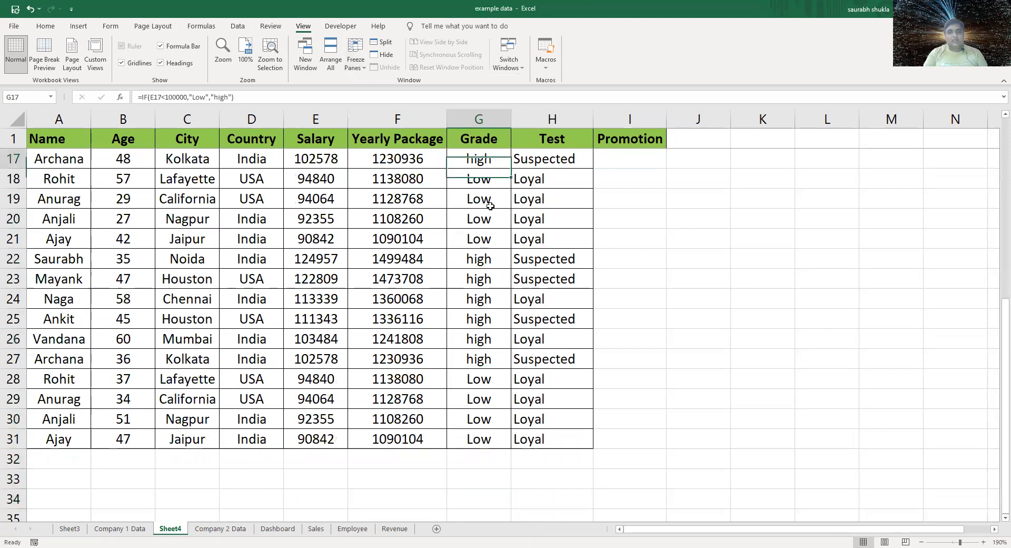
pyautogui.press('Down')
pyautogui.press('Down')
pyautogui.press('Down')
pyautogui.press('Down')
pyautogui.press('Down')
pyautogui.press('Down')
pyautogui.press('Down')
pyautogui.press('Down')
pyautogui.press('Down')
pyautogui.press('Down')
pyautogui.press('Down')
pyautogui.press('Down')
pyautogui.press('Down')
pyautogui.press('Down')
pyautogui.press('Down')
pyautogui.press('Down')
pyautogui.press('Down')
pyautogui.press('Down')
pyautogui.press('Down')
pyautogui.press('Down')
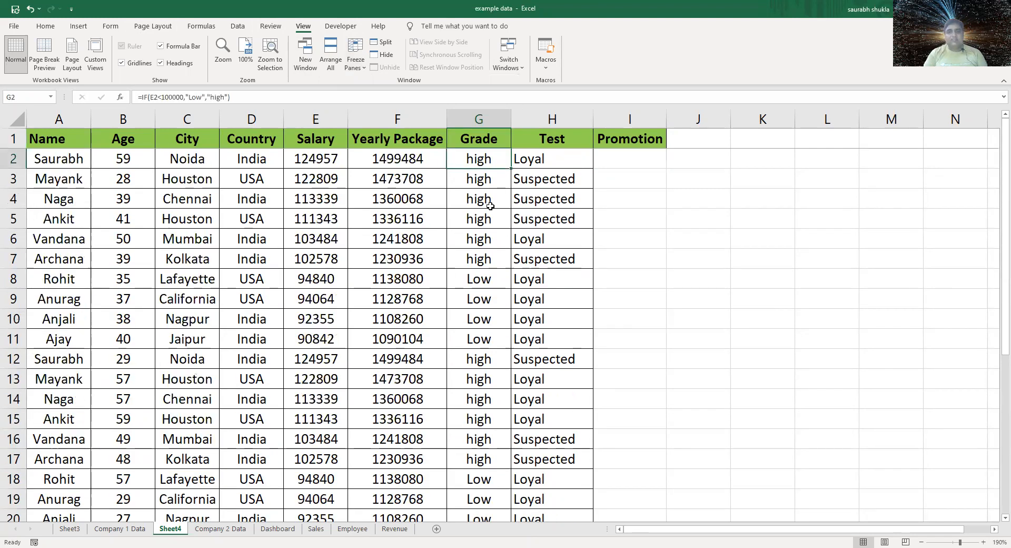
pyautogui.press('Down')
pyautogui.press('Down')
pyautogui.press('Down')
pyautogui.press('Down')
pyautogui.press('Down')
pyautogui.press('Down')
pyautogui.press('Down')
pyautogui.press('Down')
pyautogui.press('Down')
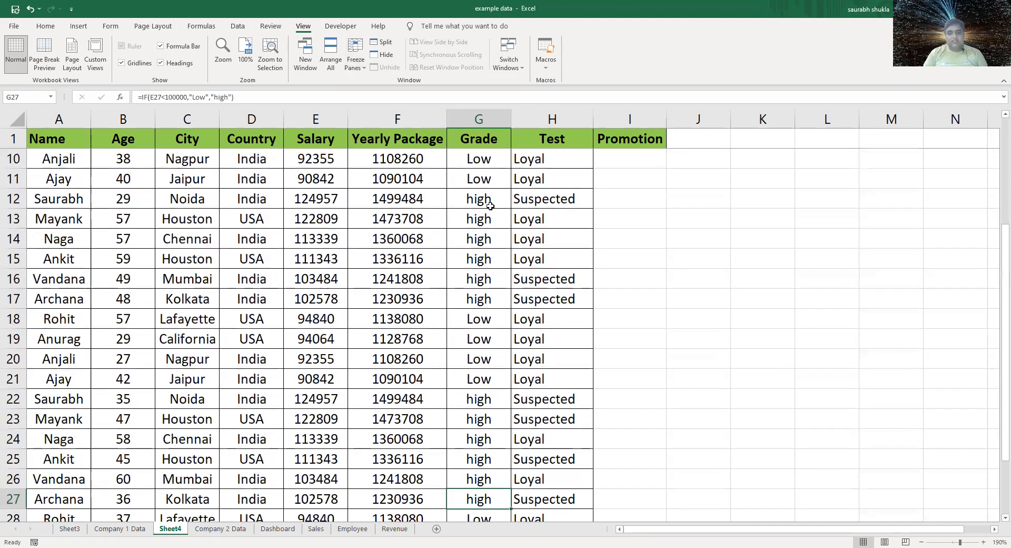
pyautogui.press('Up')
pyautogui.press('Up')
pyautogui.press('Up')
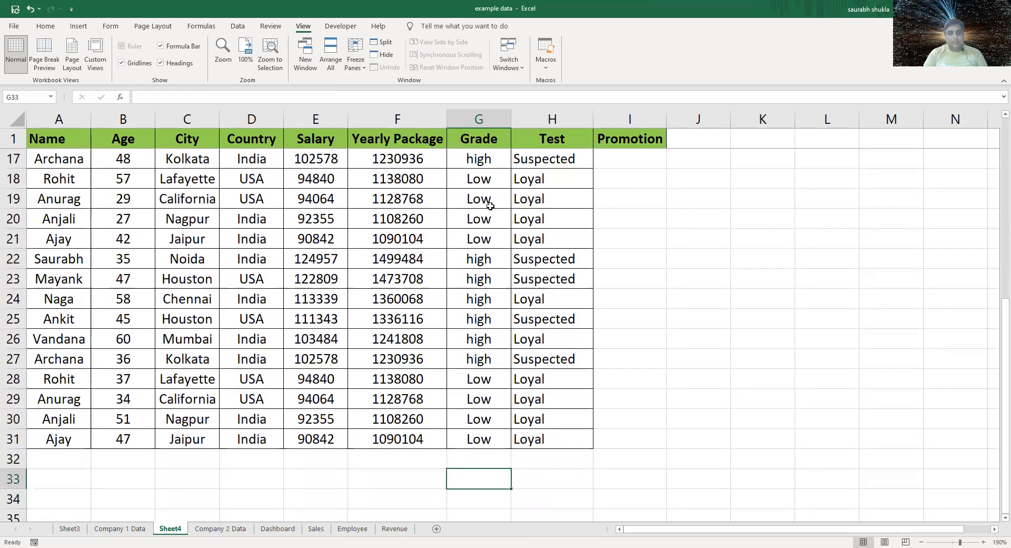
# Review the last record in row 31 from Name through Test against the frozen column headings.
pyautogui.press('Left')
pyautogui.hotkey('ctrl', 'Left')
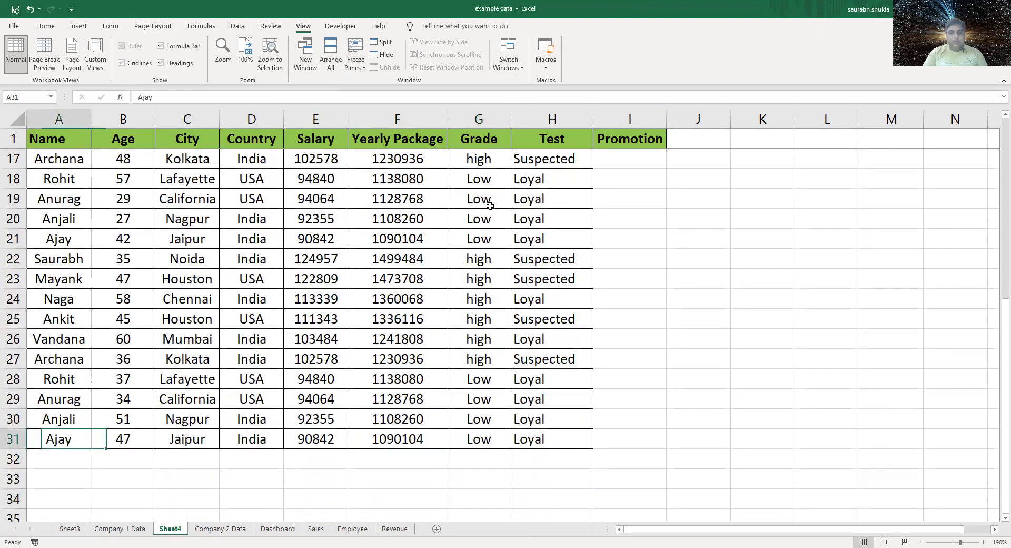
pyautogui.press('Right')
pyautogui.press('Right')
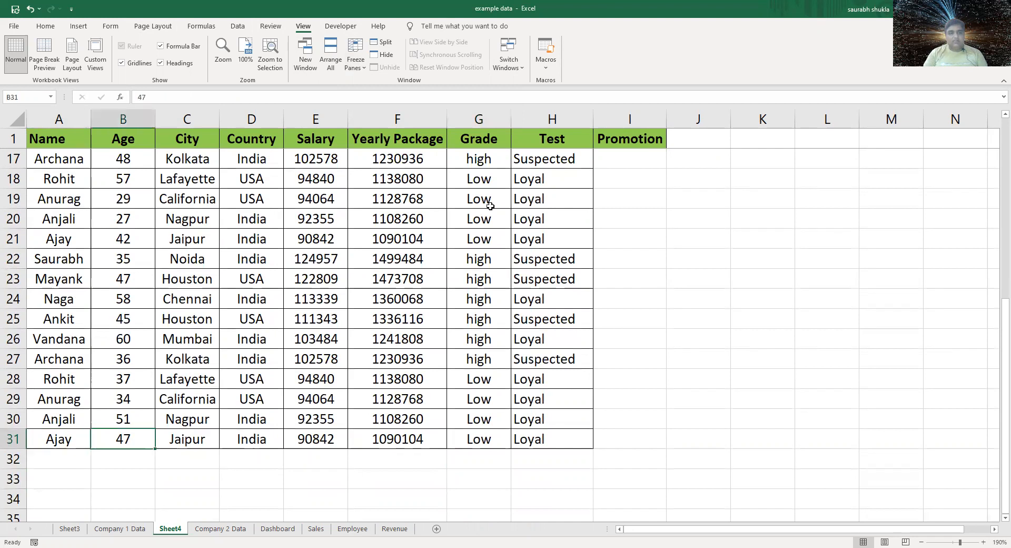
pyautogui.press('Right')
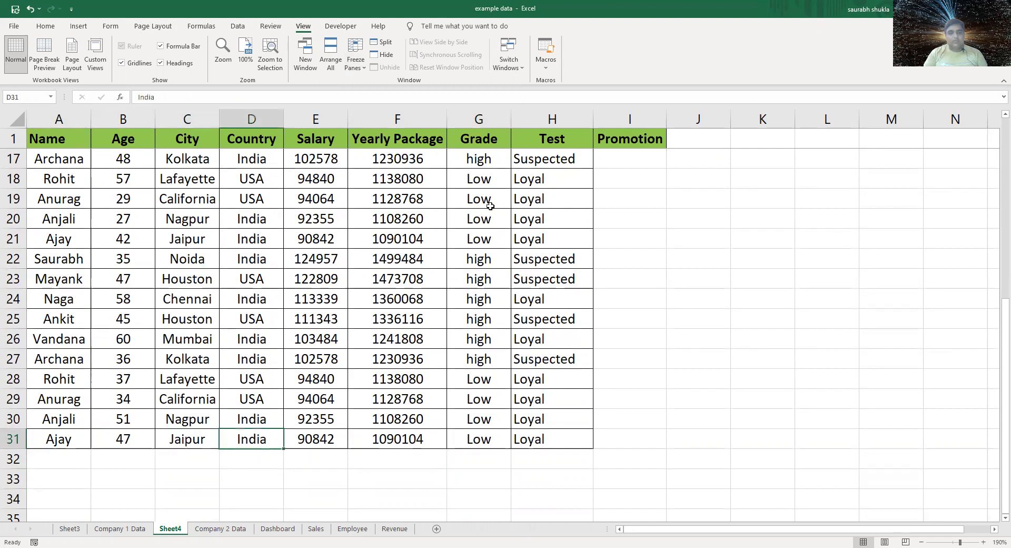
pyautogui.press('Right')
pyautogui.press('Right')
pyautogui.press('Right')
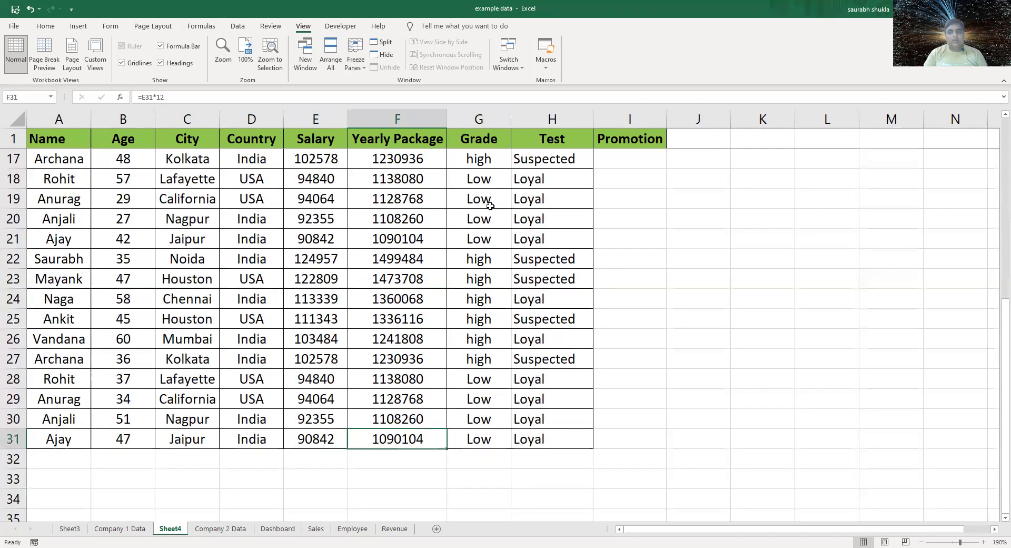
pyautogui.press('Right')
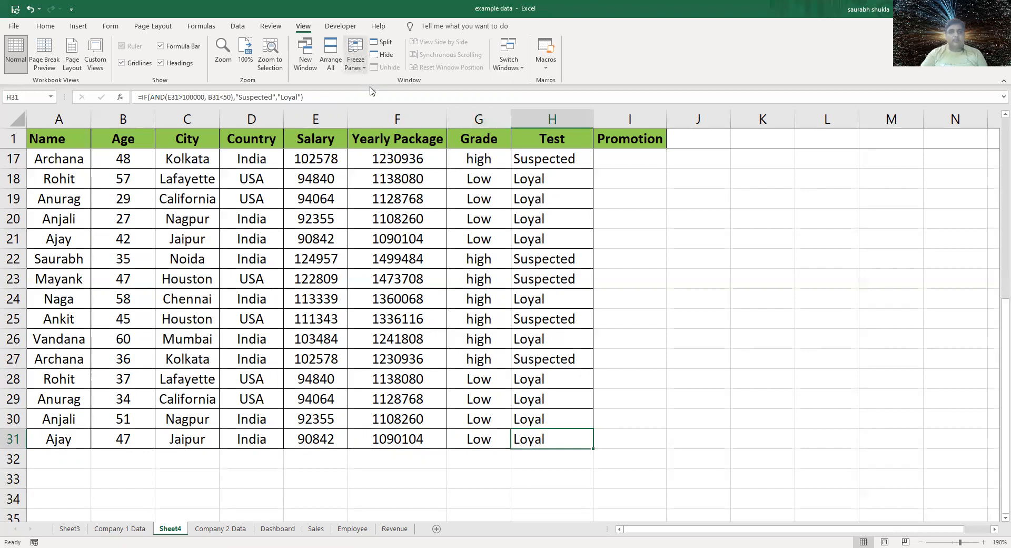
# Examine the Yearly Package column down past the end of the data with the header row unfrozen.
pyautogui.scroll(5, 418, 179)
pyautogui.click(401, 216)
pyautogui.press('Down')
pyautogui.press('Down')
pyautogui.press('Down')
pyautogui.press('Down')
pyautogui.press('Down')
pyautogui.press('Down')
pyautogui.press('Down')
pyautogui.press('Down')
pyautogui.press('Down')
pyautogui.press('Down')
pyautogui.press('Down')
pyautogui.press('Down')
pyautogui.press('Down')
pyautogui.press('Down')
pyautogui.press('Down')
pyautogui.press('Down')
pyautogui.press('Down')
pyautogui.press('Down')
pyautogui.press('Down')
pyautogui.press('Down')
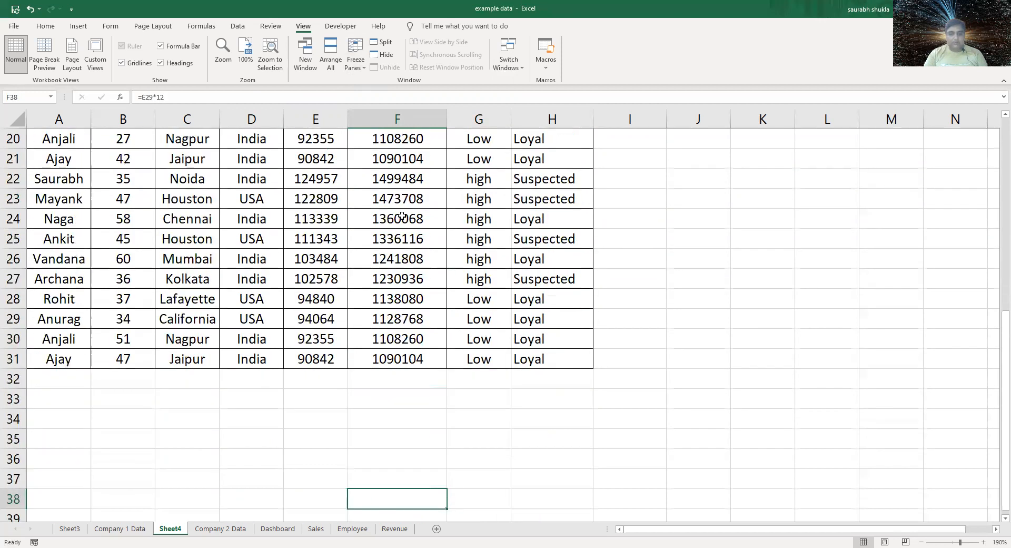
pyautogui.press('Down')
pyautogui.press('Down')
pyautogui.press('Down')
pyautogui.press('Down')
pyautogui.press('Down')
pyautogui.press('Down')
pyautogui.press('Down')
pyautogui.press('Down')
pyautogui.press('Down')
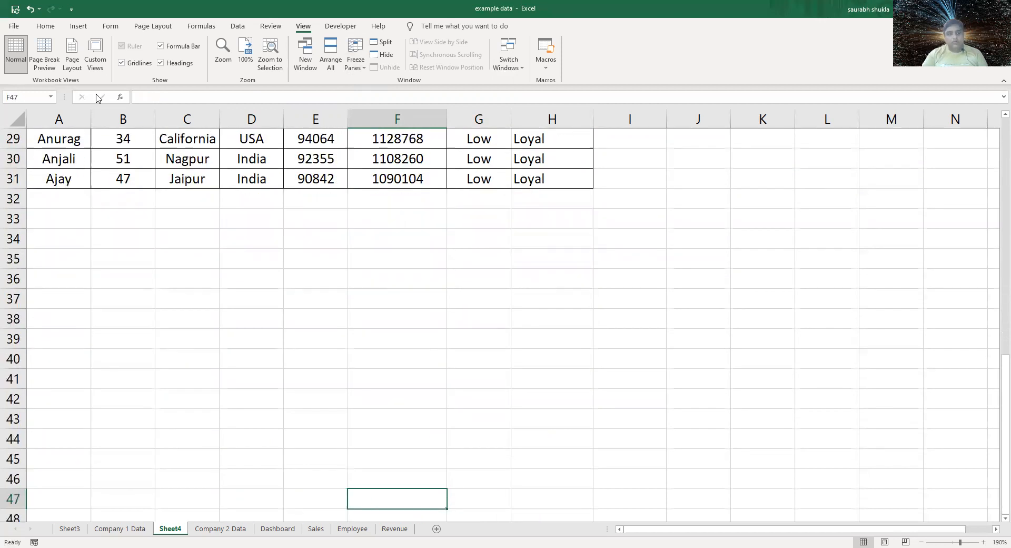
# Check the last record's Age and Salary cells, and return to the Salary heading to identify the column.
pyautogui.click(126, 181)
pyautogui.click(342, 178)
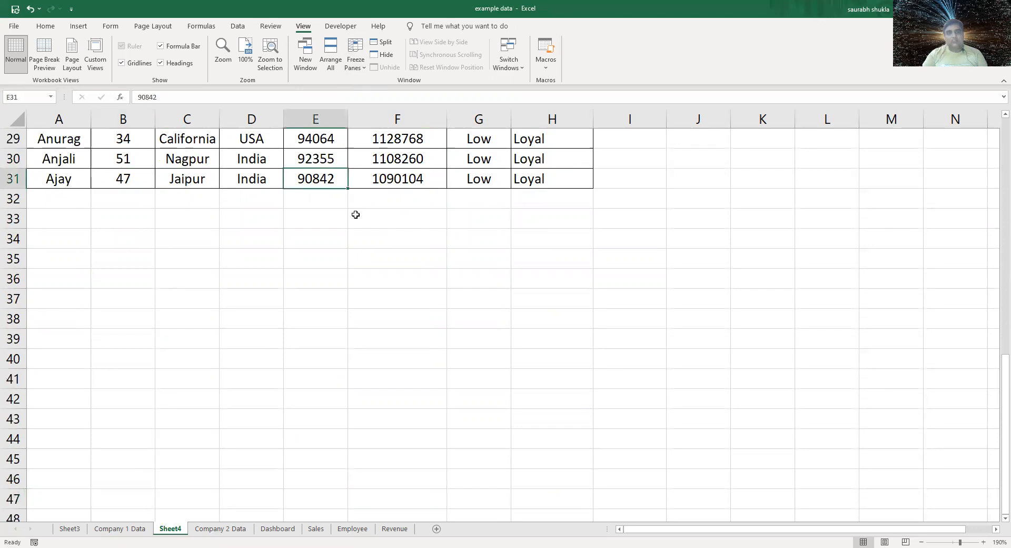
pyautogui.press('Up')
pyautogui.press('Up')
pyautogui.press('Up')
pyautogui.press('Up')
pyautogui.press('Up')
pyautogui.press('Up')
pyautogui.press('Up')
pyautogui.press('Up')
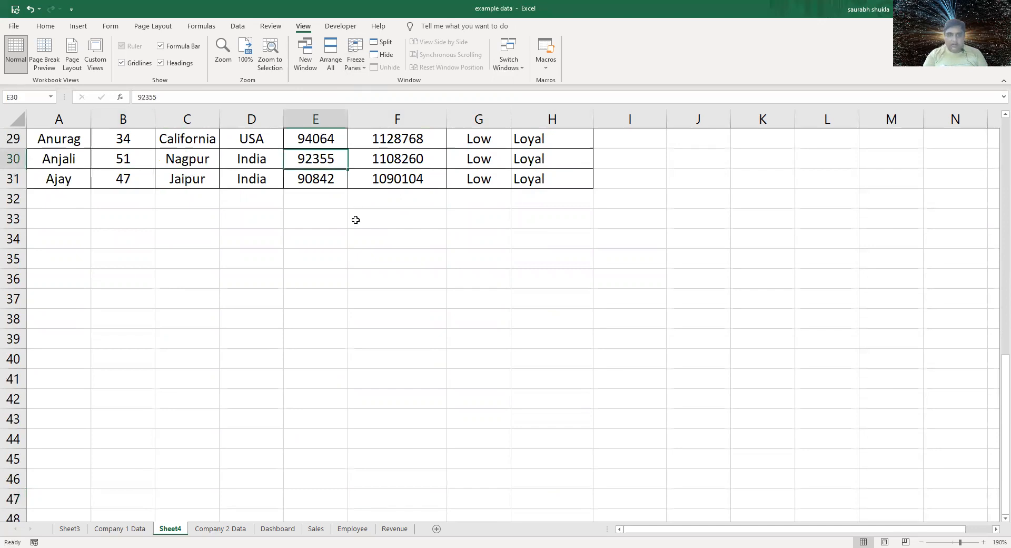
pyautogui.hotkey('ctrl', 'Up')
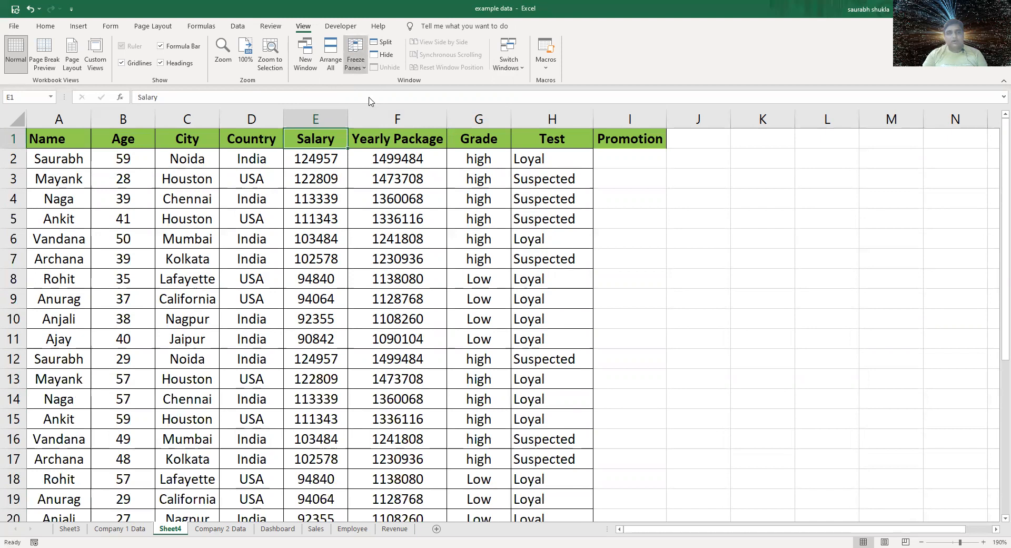
# Freeze the worksheet's top row again and select a cell in the Yearly Package column.
pyautogui.click(362, 63)
pyautogui.click(383, 120)
pyautogui.click(372, 203)
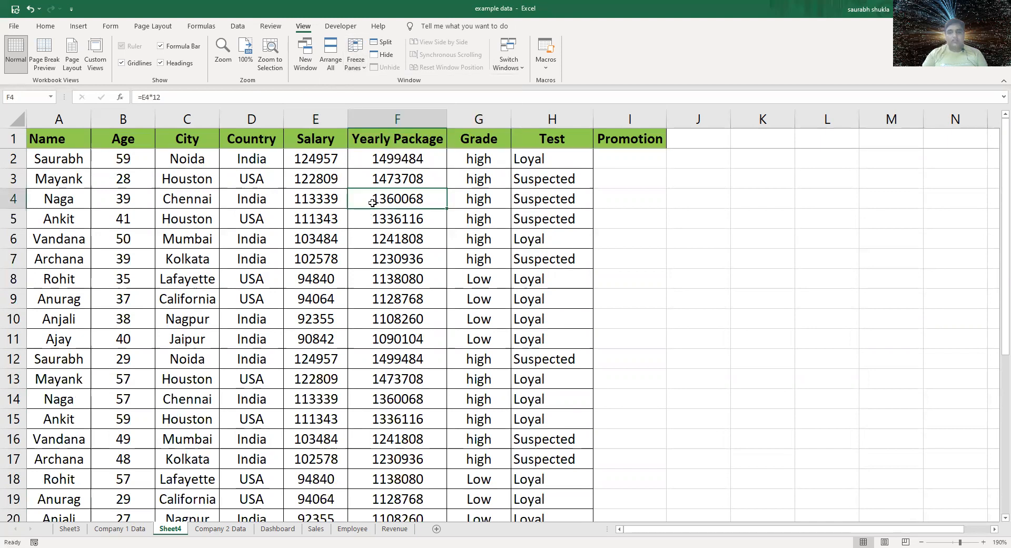
# Examine the Yearly Package column down past the end of the records against the frozen header row.
pyautogui.press('Down')
pyautogui.press('Down')
pyautogui.press('Down')
pyautogui.press('Down')
pyautogui.press('Down')
pyautogui.press('Down')
pyautogui.press('Down')
pyautogui.press('Down')
pyautogui.press('Down')
pyautogui.press('Down')
pyautogui.press('Down')
pyautogui.press('Down')
pyautogui.press('Down')
pyautogui.press('Down')
pyautogui.press('Down')
pyautogui.press('Down')
pyautogui.press('Down')
pyautogui.press('Down')
pyautogui.press('Down')
pyautogui.press('Down')
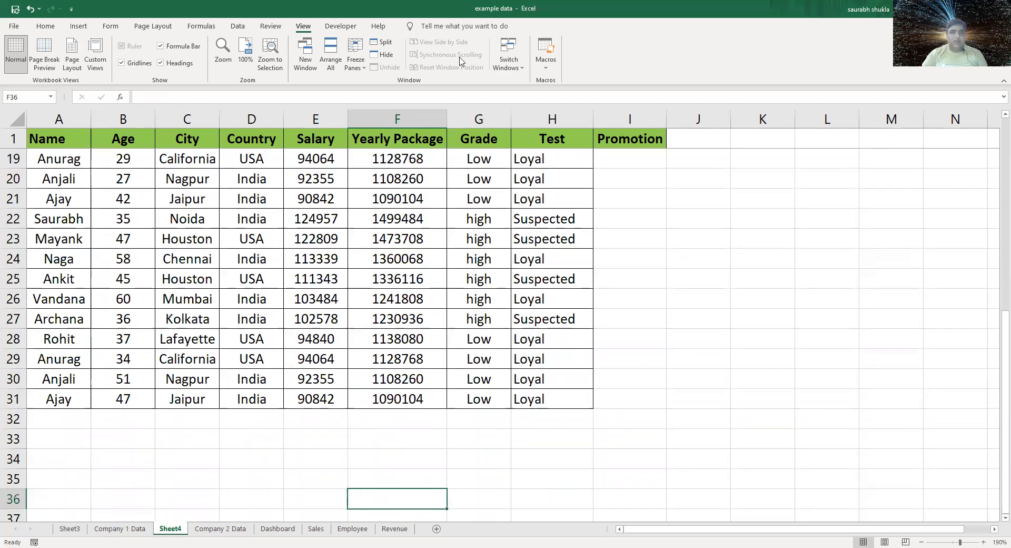
# Unfreeze the header row and freeze the worksheet's first column instead, leaving cell B2 selected.
pyautogui.click(398, 87)
pyautogui.click(360, 68)
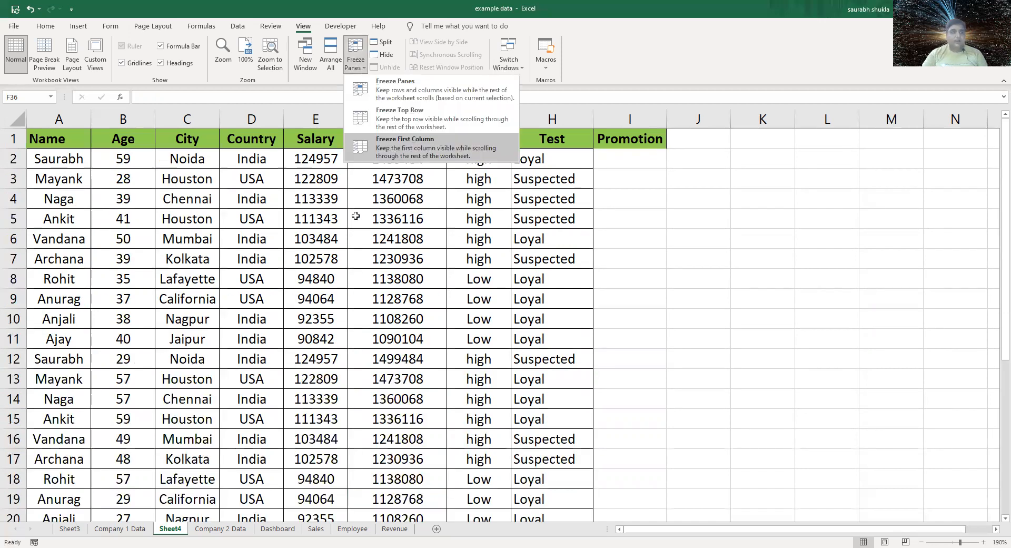
pyautogui.click(203, 161)
pyautogui.click(134, 156)
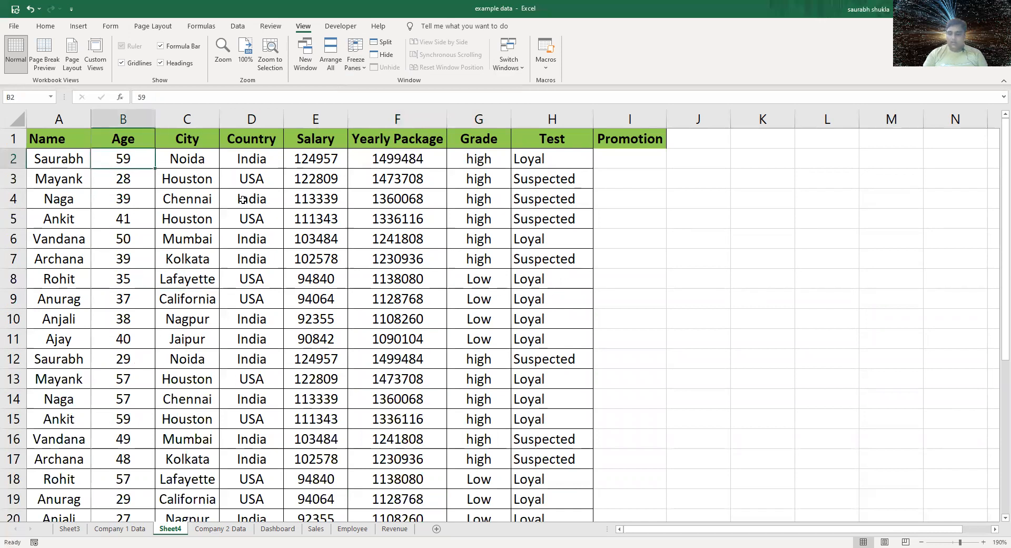
# Examine row 2 across to the columns beyond Promotion against the frozen Name column.
pyautogui.press('Right')
pyautogui.press('Right')
pyautogui.press('Right')
pyautogui.press('Right')
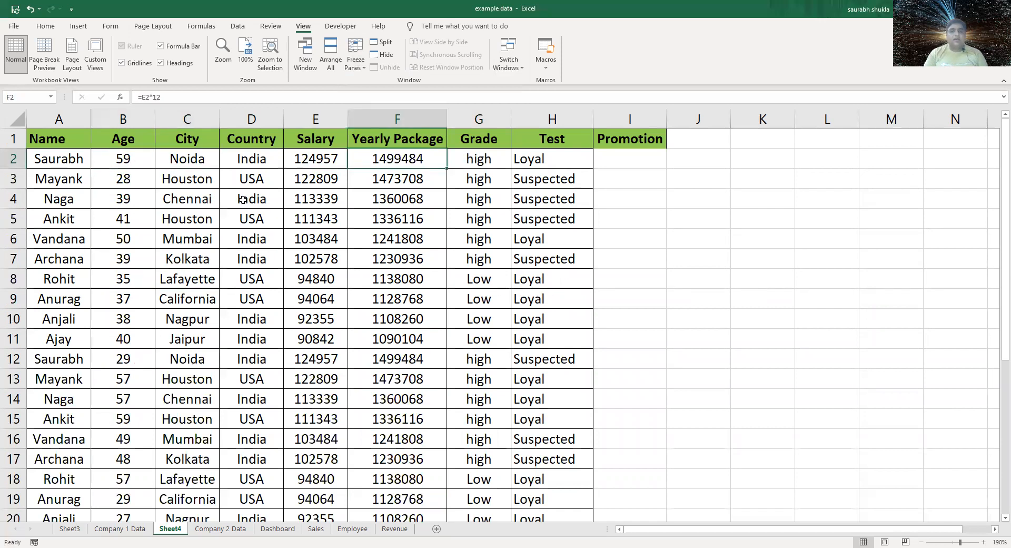
pyautogui.press('Right')
pyautogui.press('Right')
pyautogui.press('Right')
pyautogui.press('Right')
pyautogui.press('Right')
pyautogui.press('Right')
pyautogui.press('Right')
pyautogui.press('Right')
pyautogui.press('Right')
pyautogui.press('Right')
pyautogui.press('Right')
pyautogui.press('Right')
pyautogui.press('Right')
pyautogui.press('Right')
pyautogui.press('Right')
pyautogui.click(53, 178)
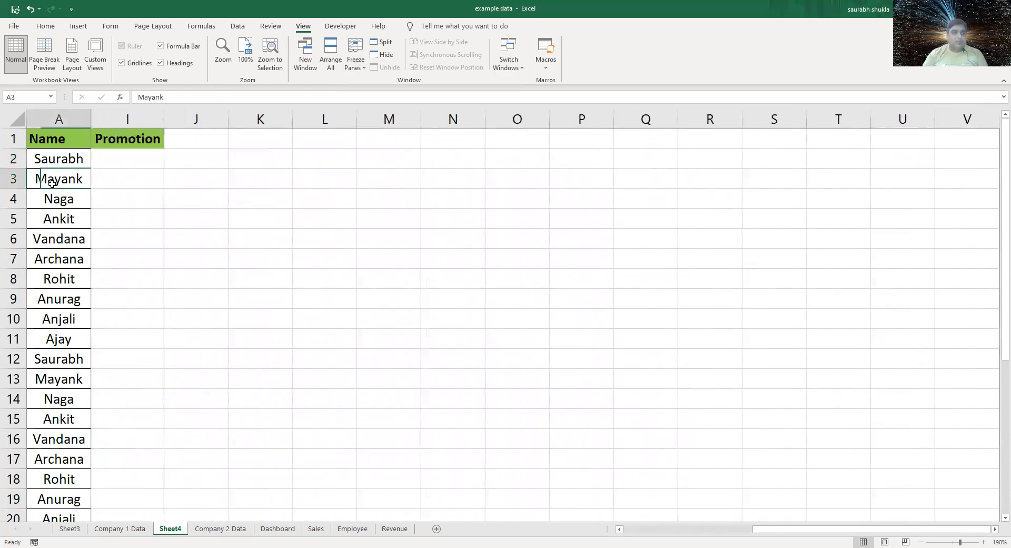
pyautogui.click(62, 157)
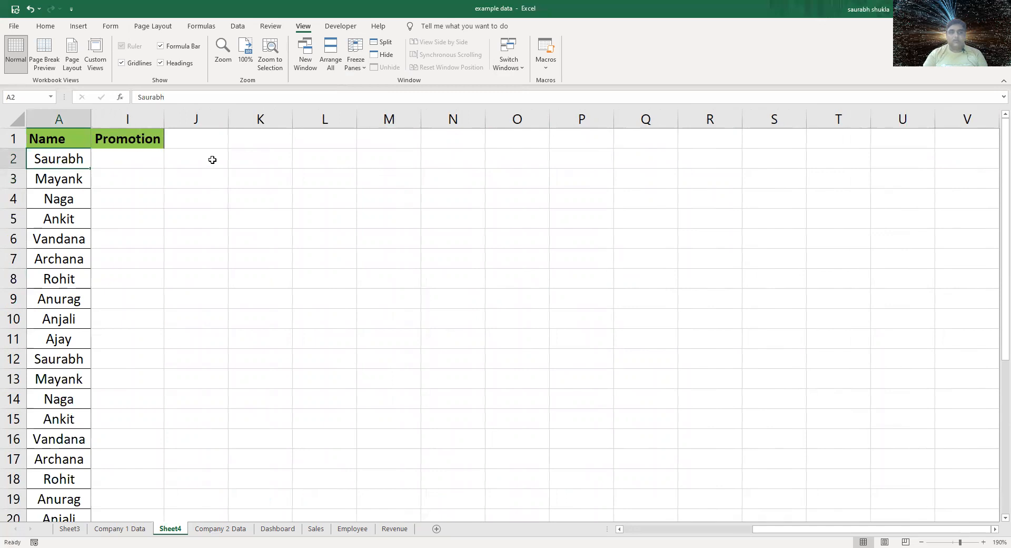
pyautogui.click(273, 140)
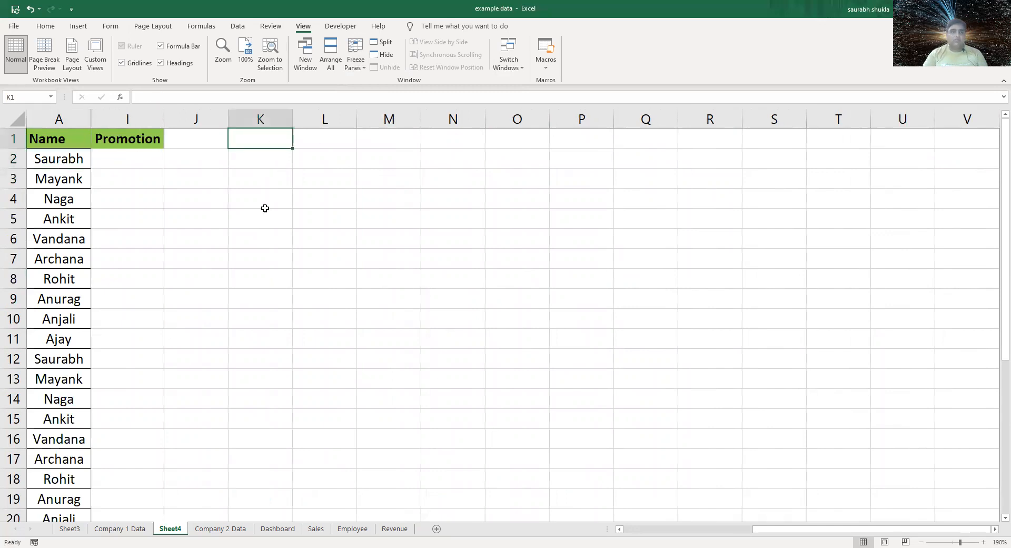
# Unfreeze the worksheet's panes and select the first empty Promotion cell, I2.
pyautogui.click(361, 64)
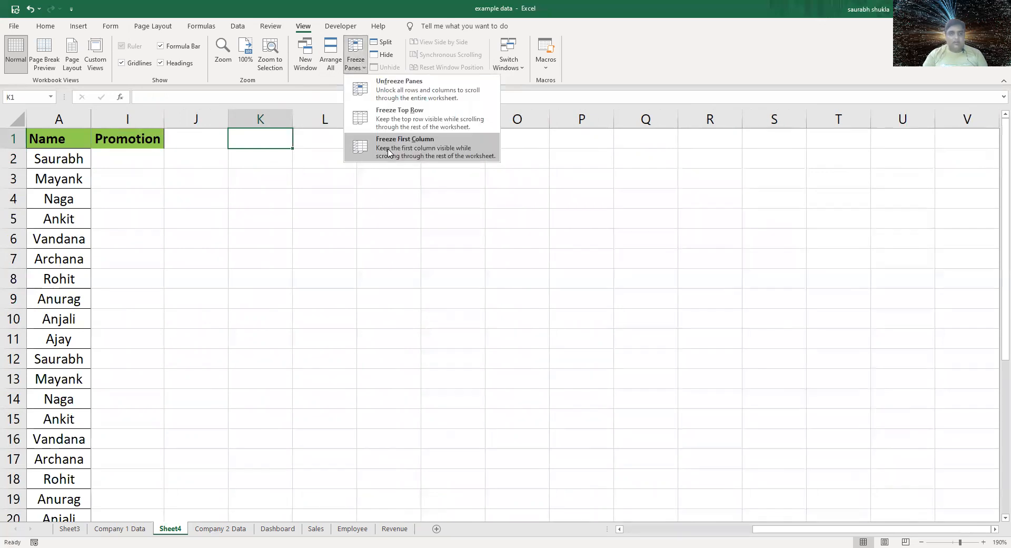
pyautogui.click(395, 89)
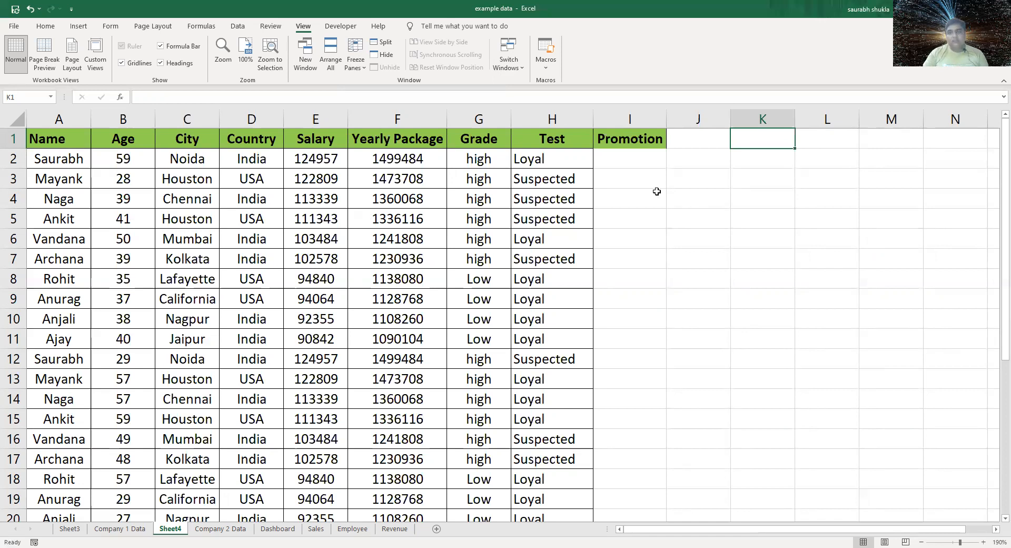
pyautogui.click(649, 160)
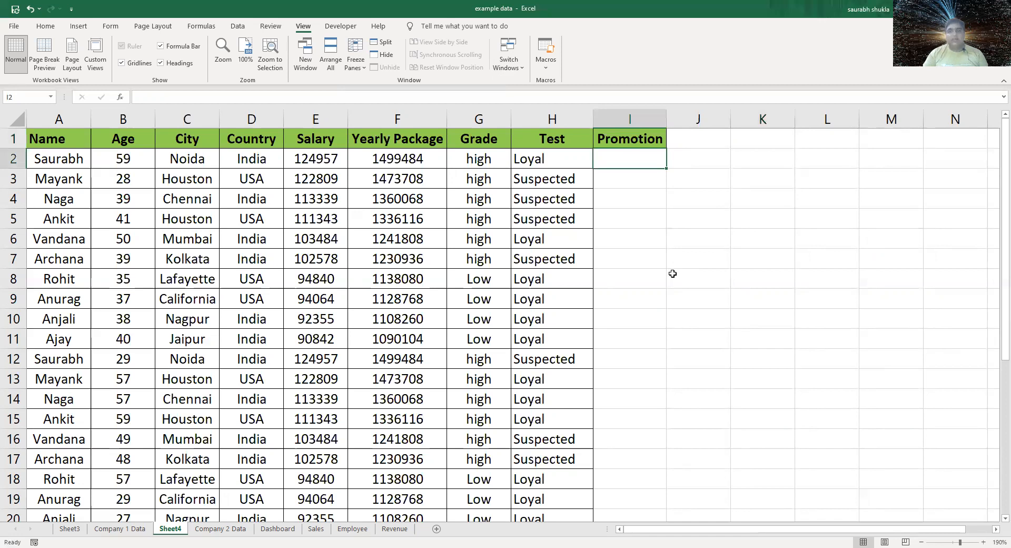
# Add data validation to Promotion cell I2 that allows a list with the source YES,NO,May be.
pyautogui.click(240, 27)
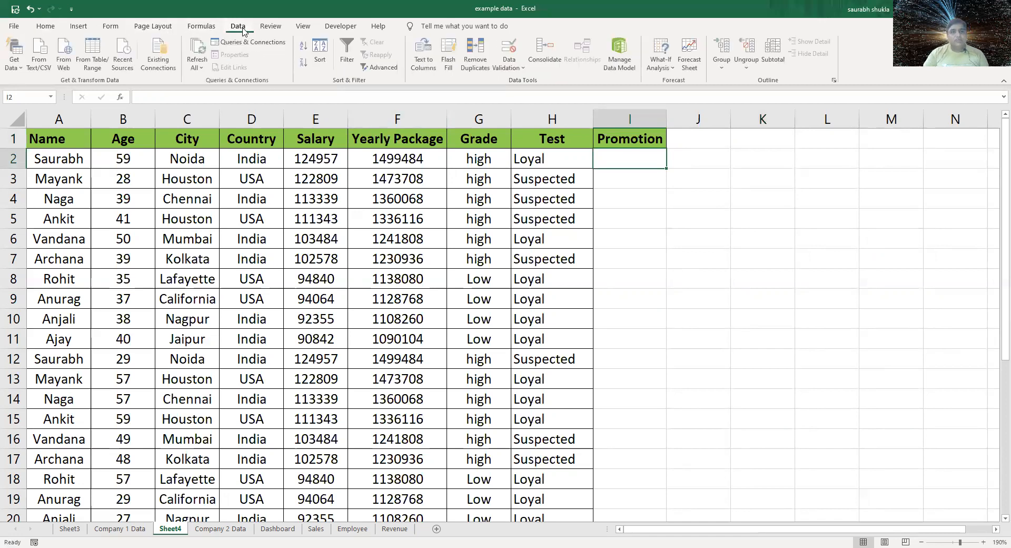
pyautogui.click(524, 69)
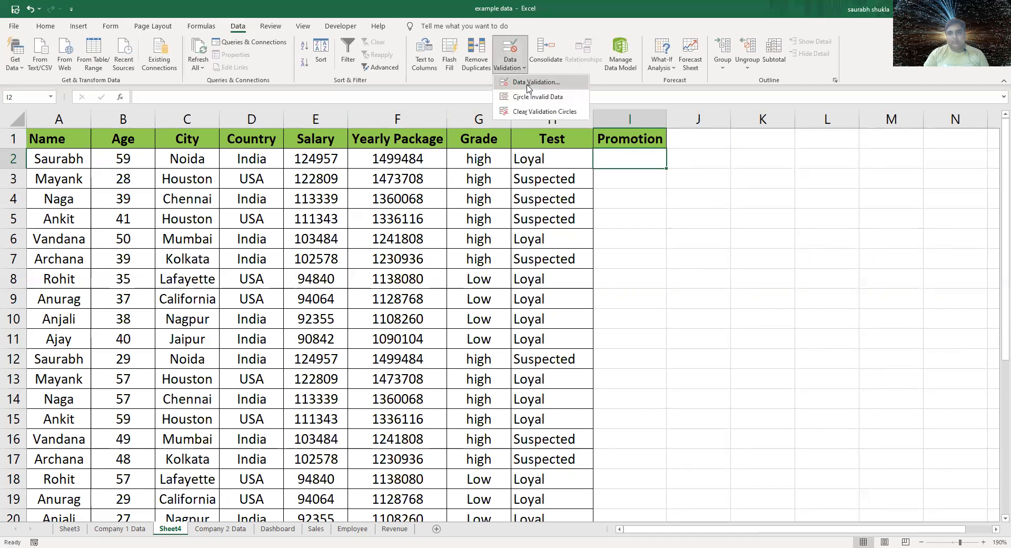
pyautogui.click(528, 83)
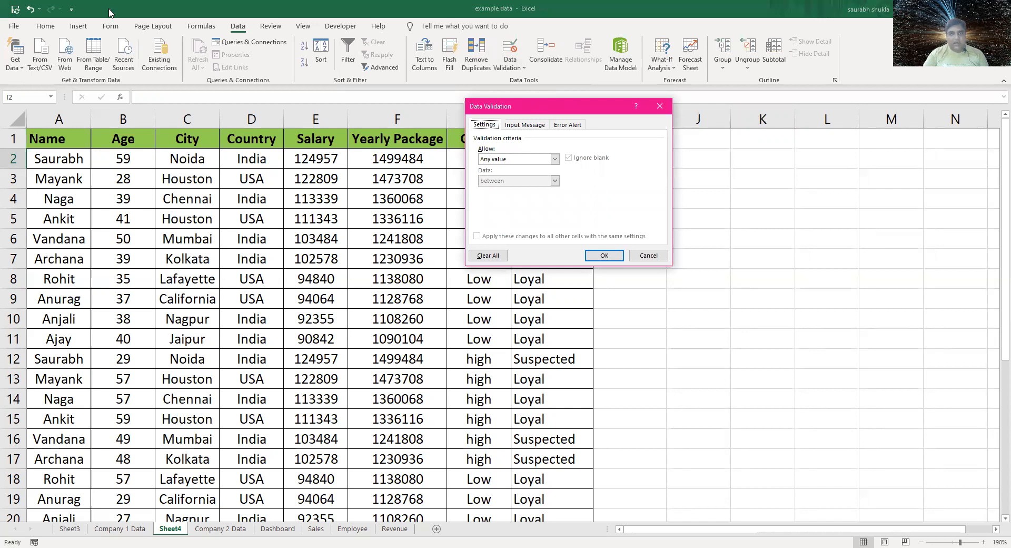
pyautogui.moveTo(533, 107); pyautogui.dragTo(536, 181)
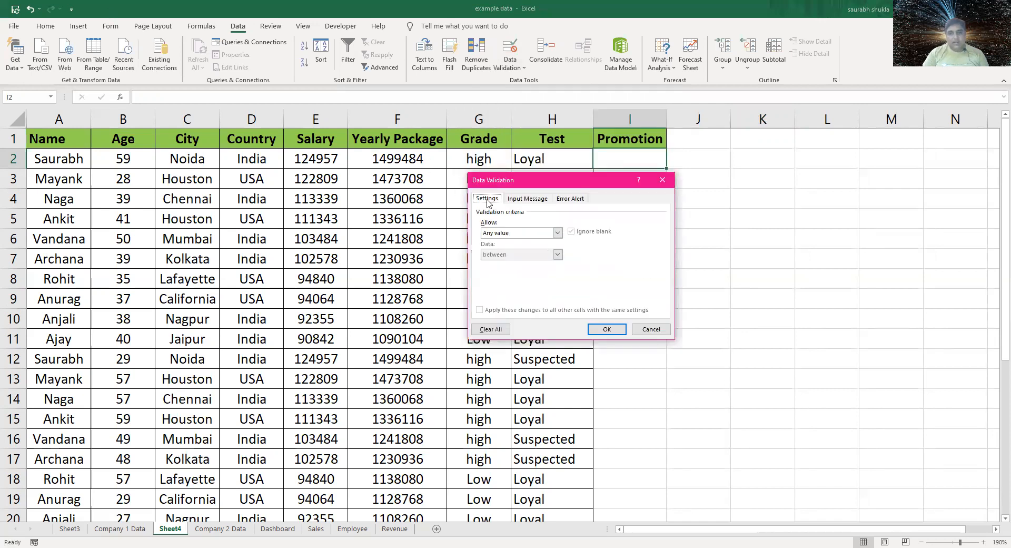
pyautogui.click(558, 233)
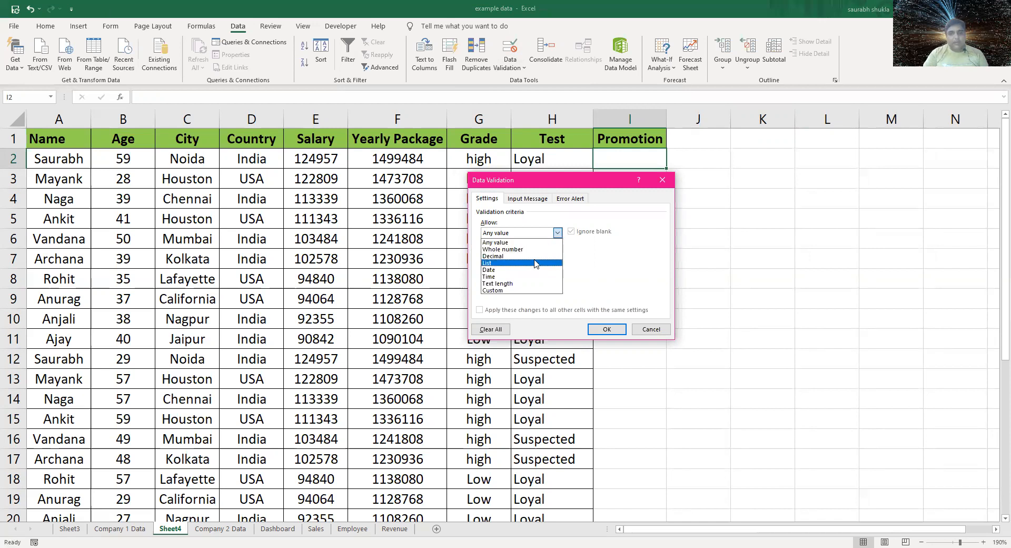
pyautogui.click(535, 262)
pyautogui.click(527, 277)
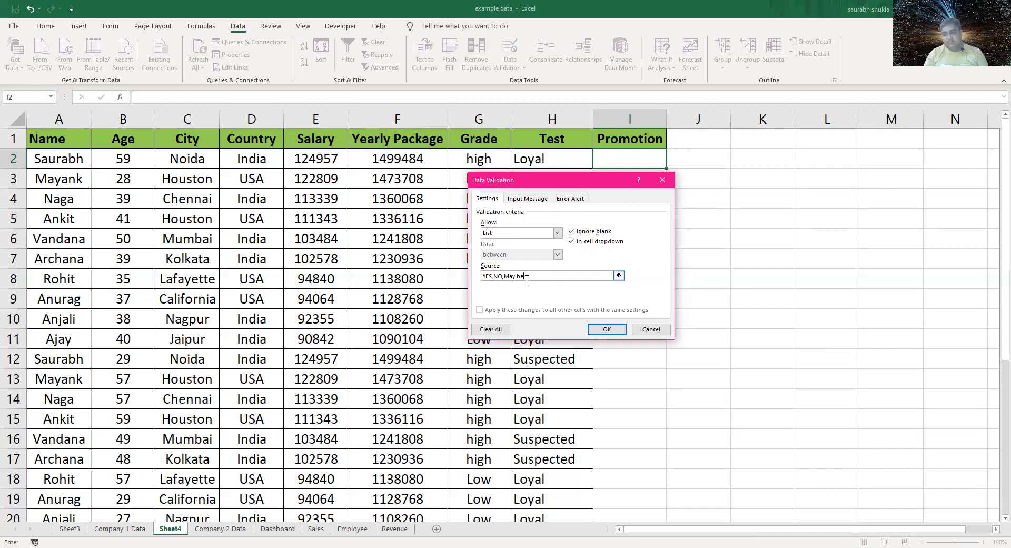
pyautogui.click(612, 331)
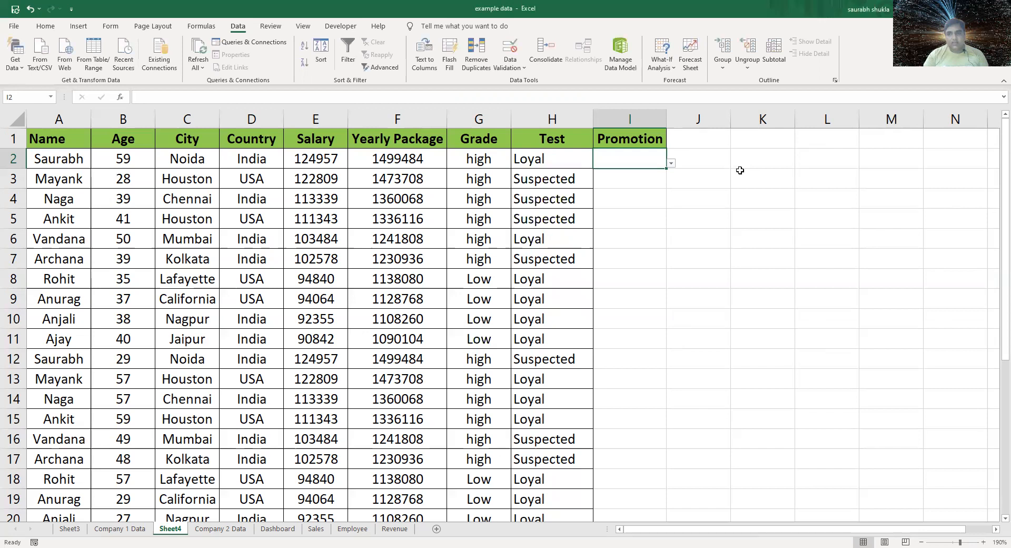
# Go through the first employee's record in row 2 and set its Promotion to May be from the list.
pyautogui.click(64, 161)
pyautogui.click(124, 159)
pyautogui.click(208, 157)
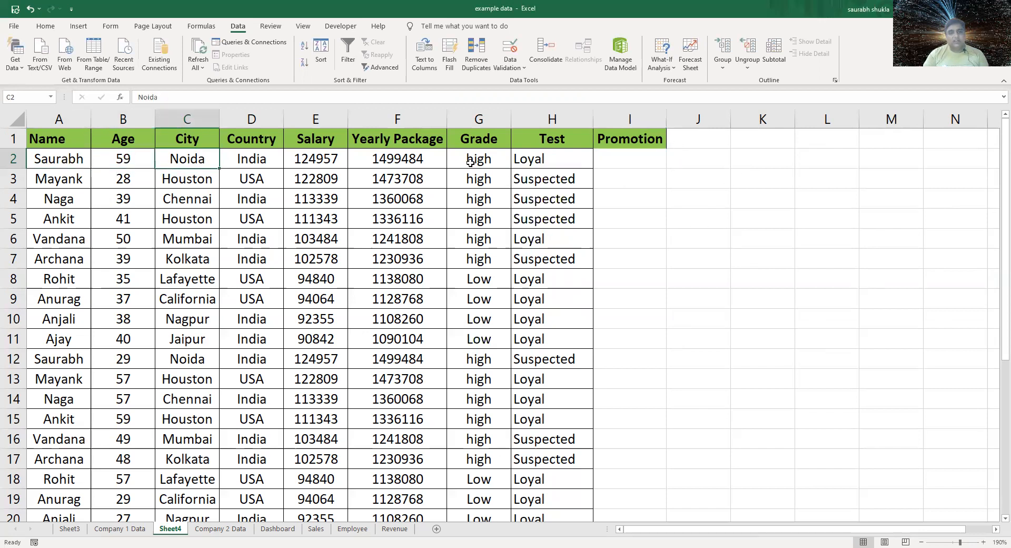
pyautogui.click(492, 158)
pyautogui.click(579, 159)
pyautogui.click(648, 159)
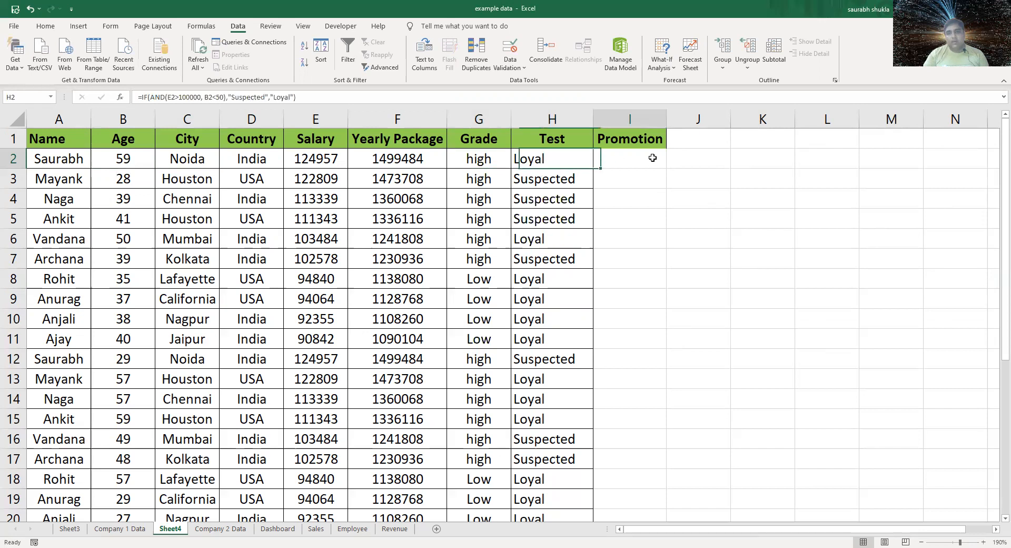
pyautogui.click(672, 164)
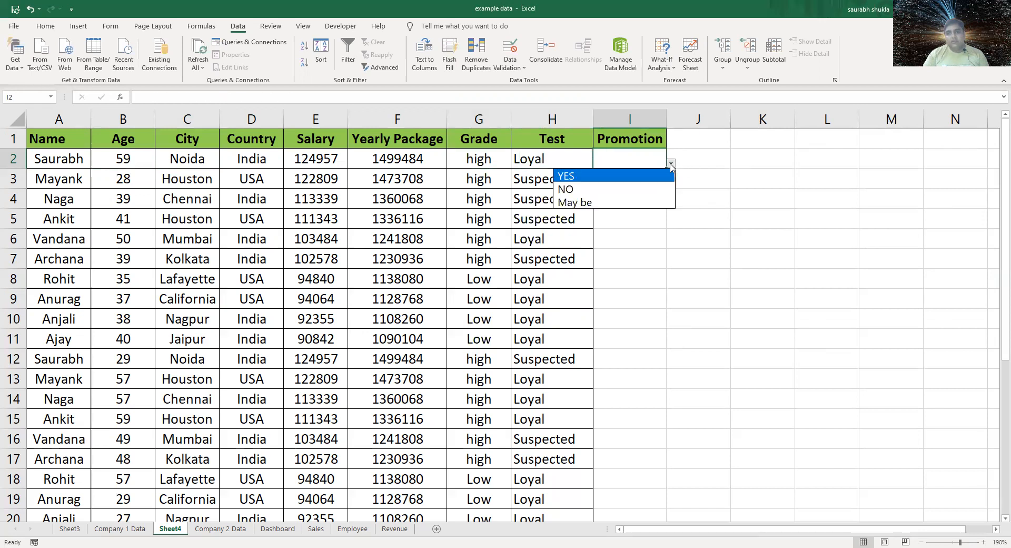
pyautogui.click(603, 204)
pyautogui.click(621, 178)
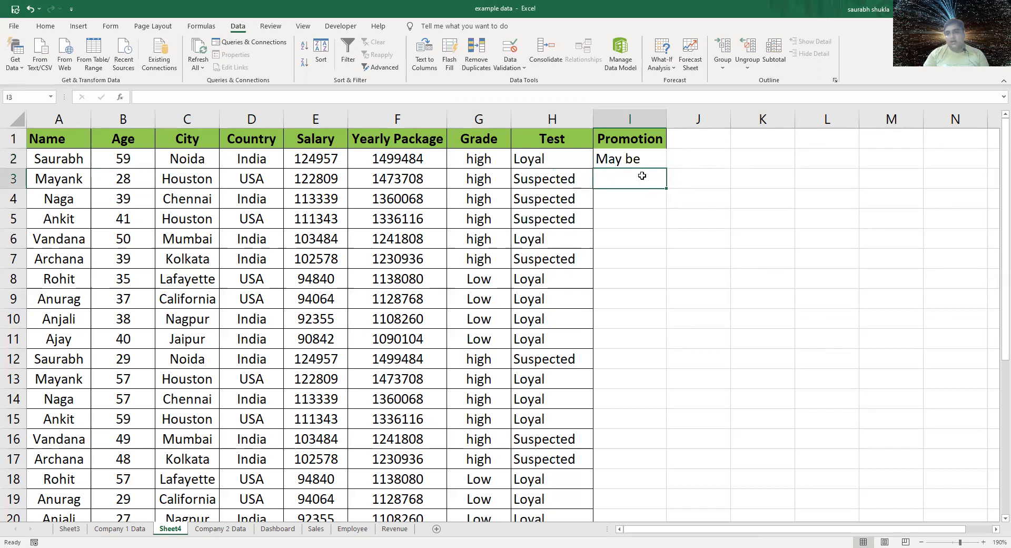
pyautogui.click(644, 159)
pyautogui.click(645, 179)
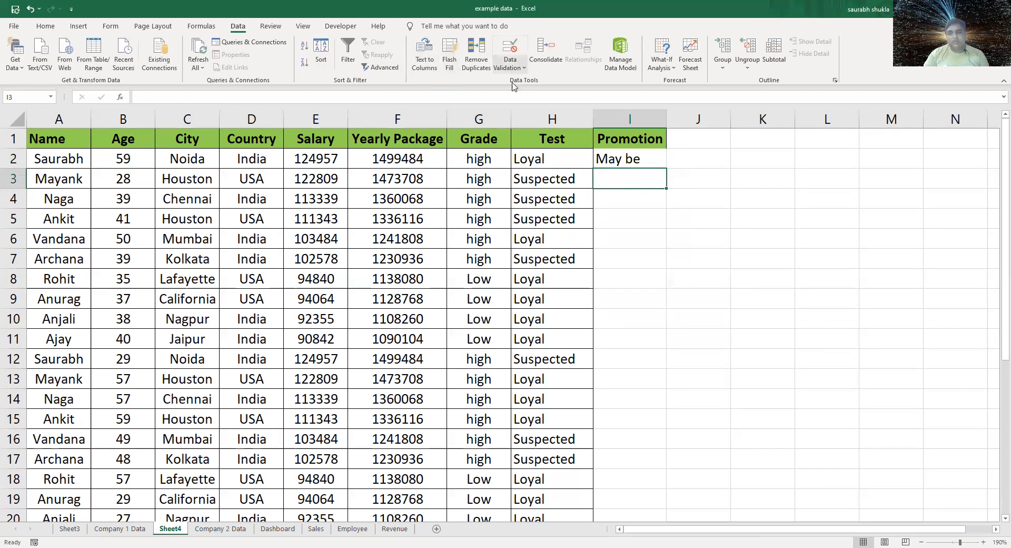
pyautogui.click(510, 50)
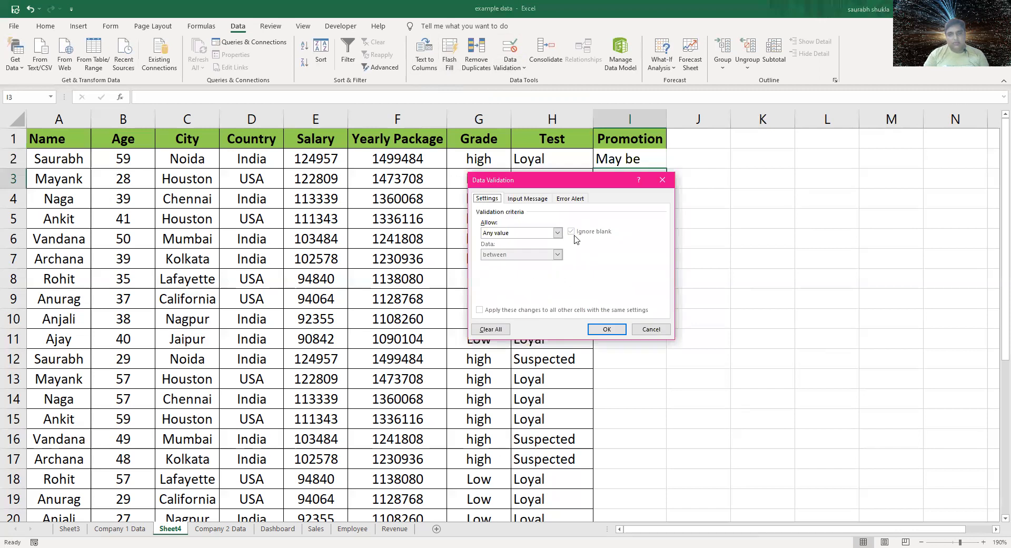
pyautogui.click(557, 233)
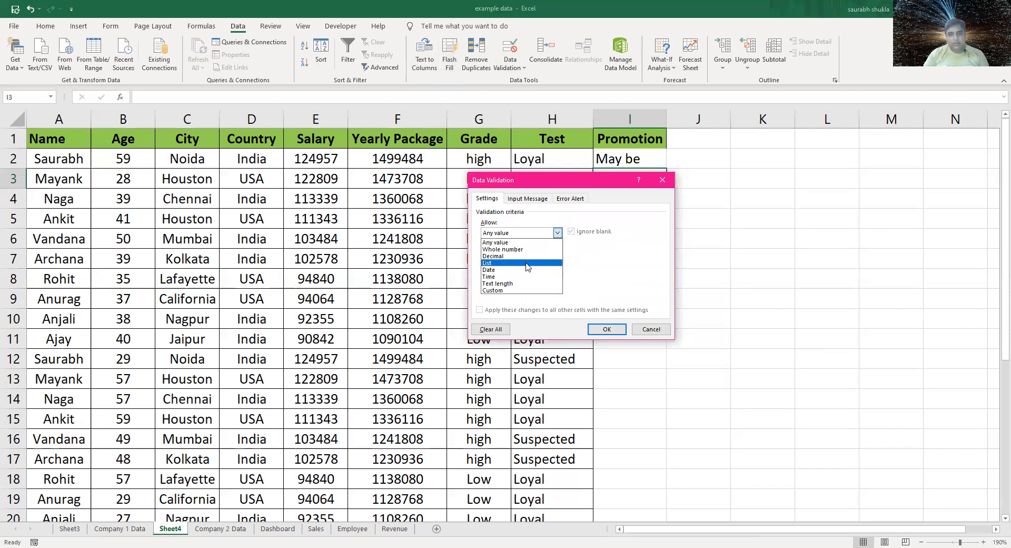
pyautogui.click(666, 182)
pyautogui.click(663, 180)
# Try to extend the list validation of cell I2 to all other cells with the same settings.
pyautogui.click(645, 158)
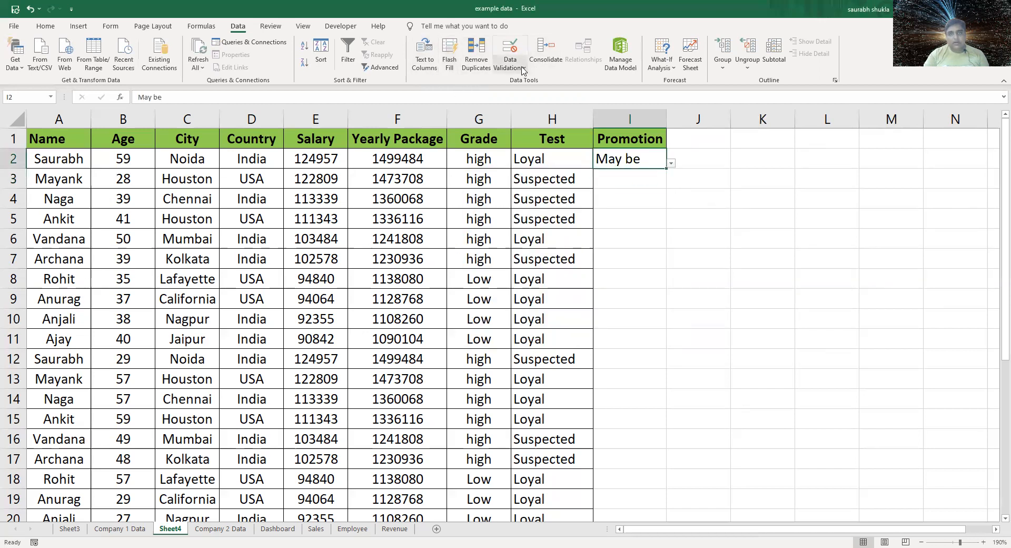
pyautogui.click(510, 50)
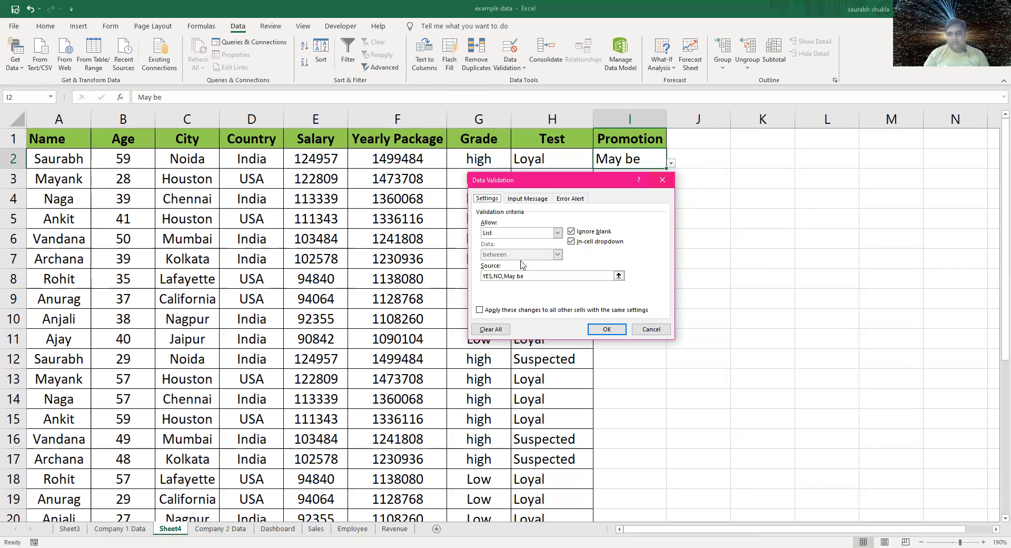
pyautogui.click(527, 311)
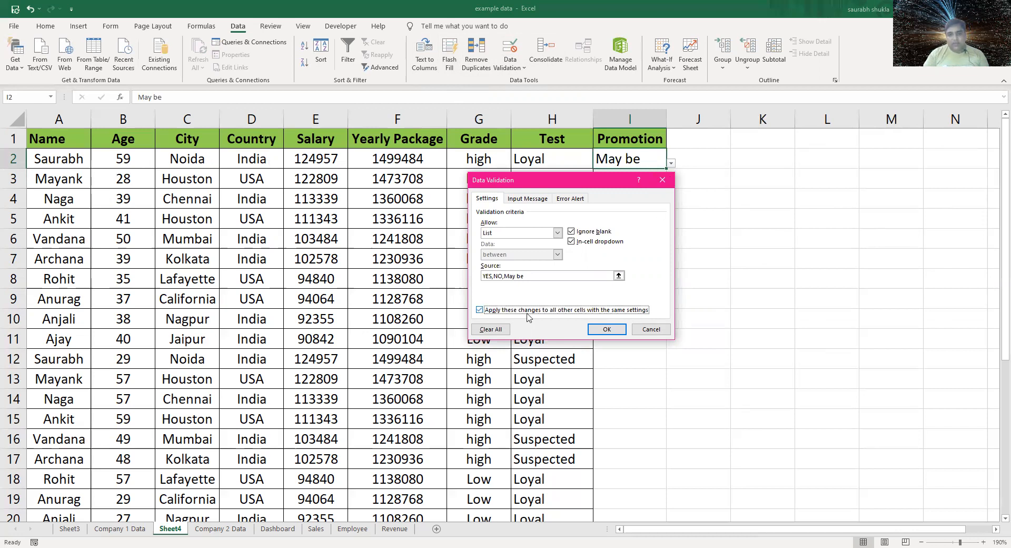
pyautogui.click(620, 330)
# Check the data validation settings of Promotion cell I3.
pyautogui.click(655, 184)
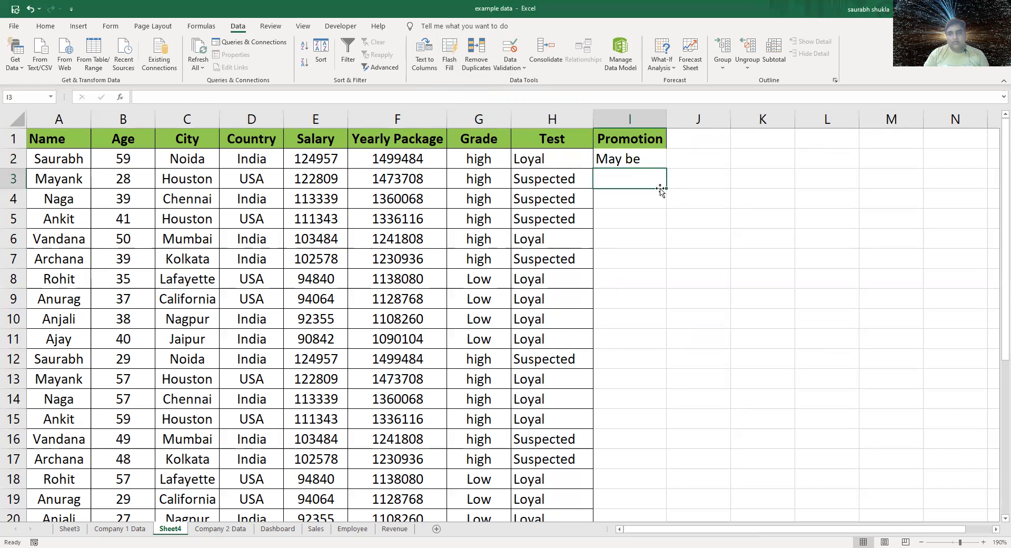
pyautogui.click(523, 68)
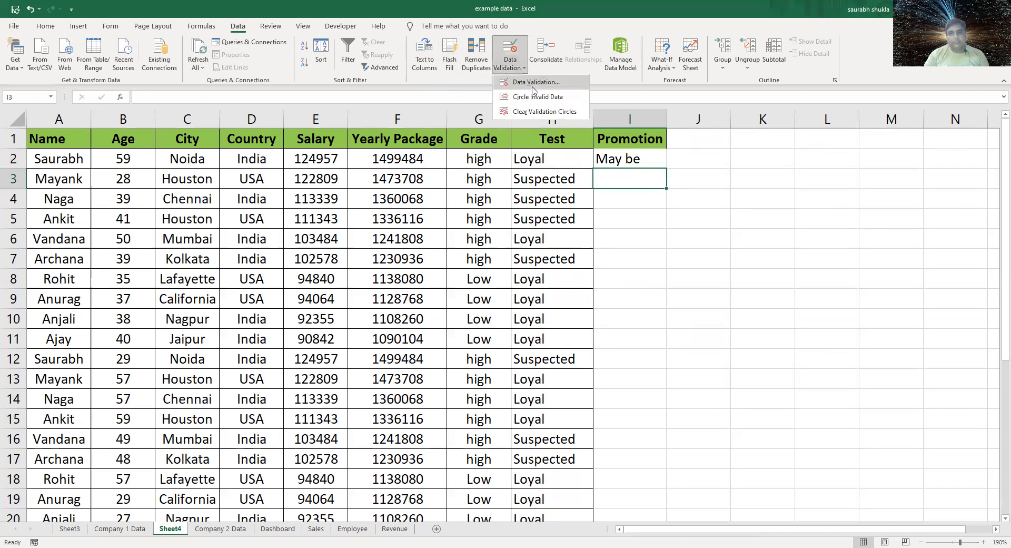
pyautogui.click(536, 82)
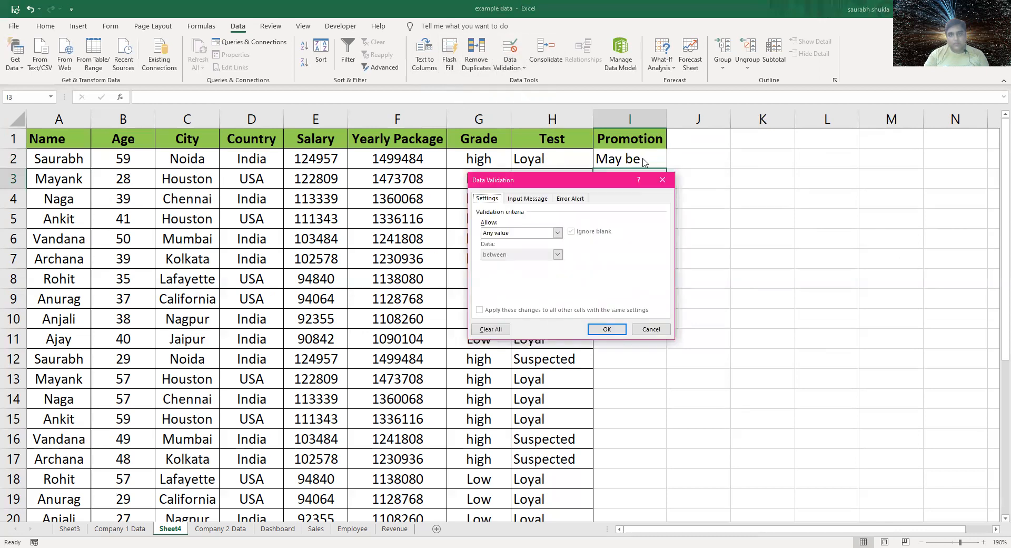
pyautogui.click(662, 330)
# Retry applying the YES,NO,May be validation of I2 to all other cells with the same settings.
pyautogui.click(633, 164)
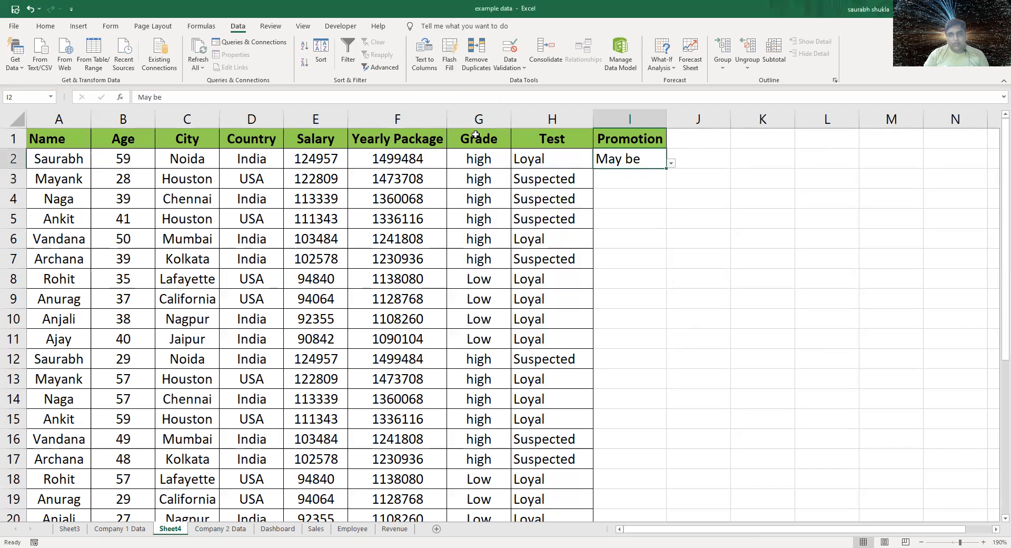
pyautogui.click(517, 72)
pyautogui.click(479, 310)
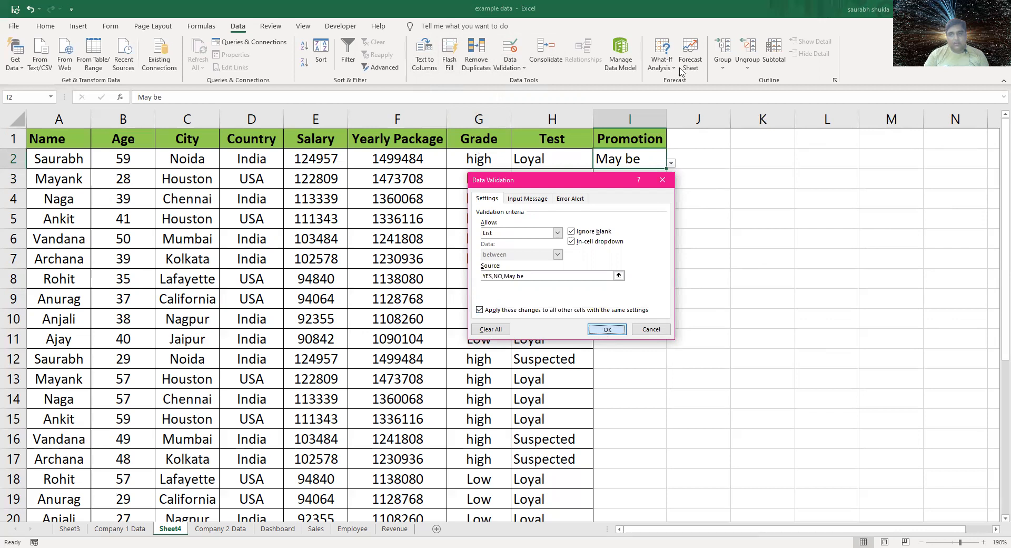
pyautogui.click(606, 329)
# Fill the Promotion entry and its dropdown list from I2 down to row 6, and check the filled cells.
pyautogui.moveTo(670, 194); pyautogui.dragTo(678, 235)
pyautogui.click(654, 234)
pyautogui.click(648, 182)
# Fill the May be entry and dropdown list of I2 down the Promotion column to row 31, and return to I2.
pyautogui.moveTo(649, 161); pyautogui.dragTo(649, 356)
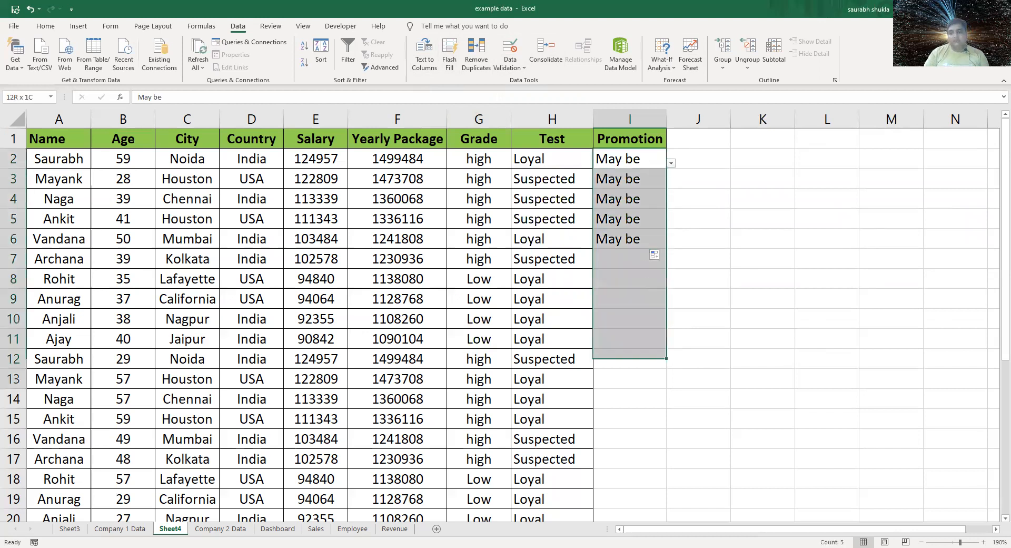
pyautogui.moveTo(623, 457); pyautogui.dragTo(630, 478)
pyautogui.hotkey('ctrl', 'd')
pyautogui.click(635, 421)
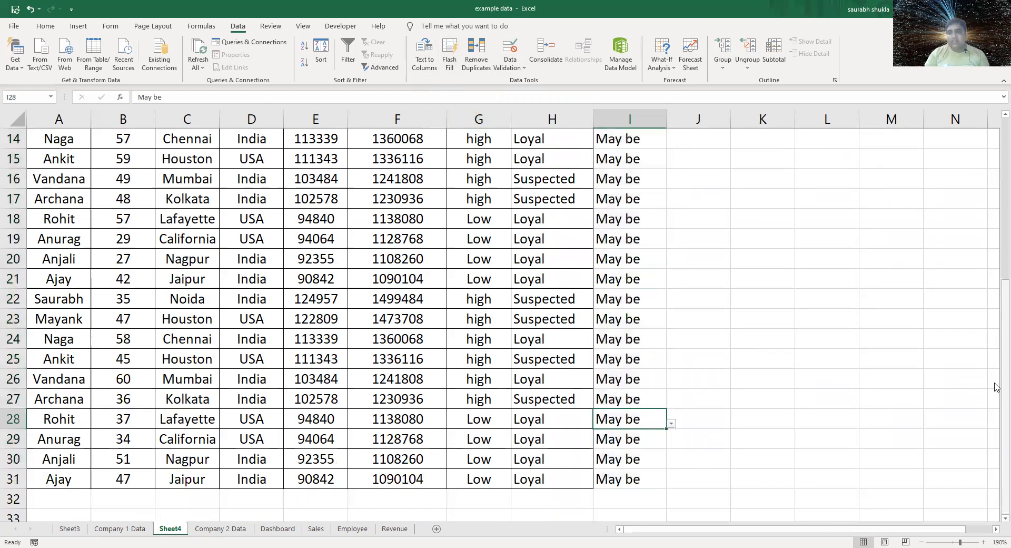
pyautogui.scroll(5, 995, 387)
pyautogui.click(664, 162)
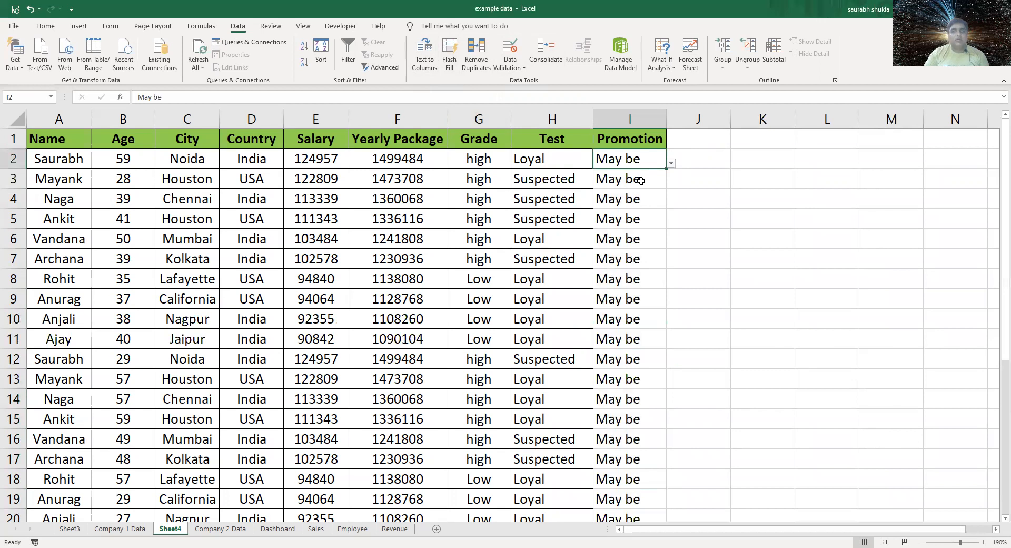
# Choose YES for the Promotion entry in I3 and NO for I4 and I5 using their dropdown lists.
pyautogui.click(642, 179)
pyautogui.click(671, 183)
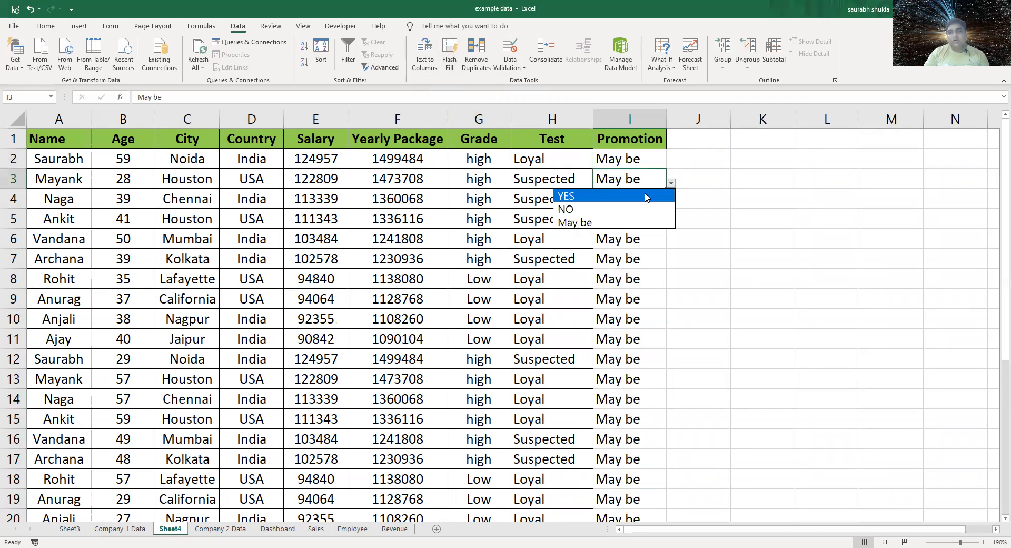
pyautogui.click(649, 195)
pyautogui.click(661, 200)
pyautogui.click(671, 203)
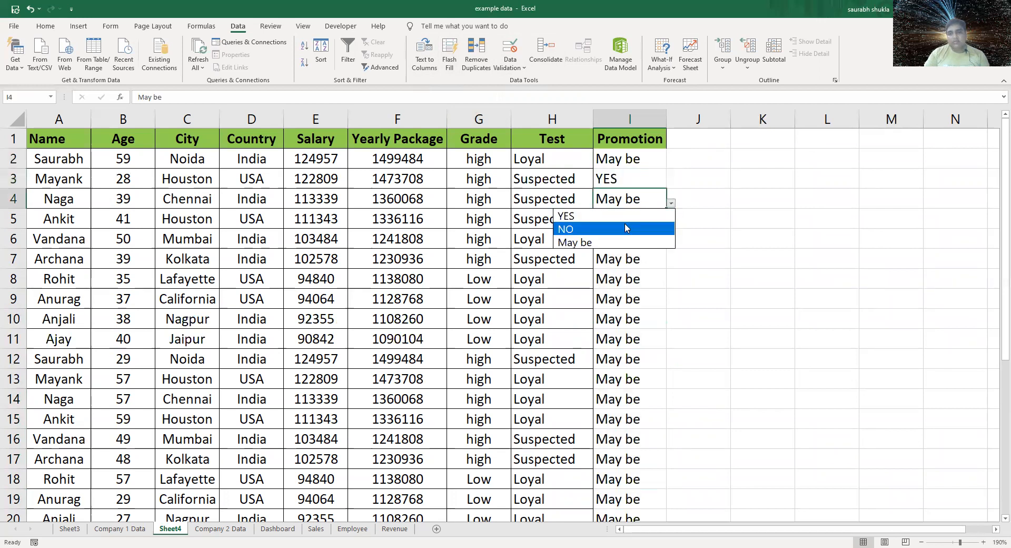
pyautogui.click(624, 228)
pyautogui.click(662, 221)
pyautogui.click(671, 224)
pyautogui.click(653, 248)
# Choose YES for the Promotion entries in rows 6, 7 and 8.
pyautogui.click(658, 240)
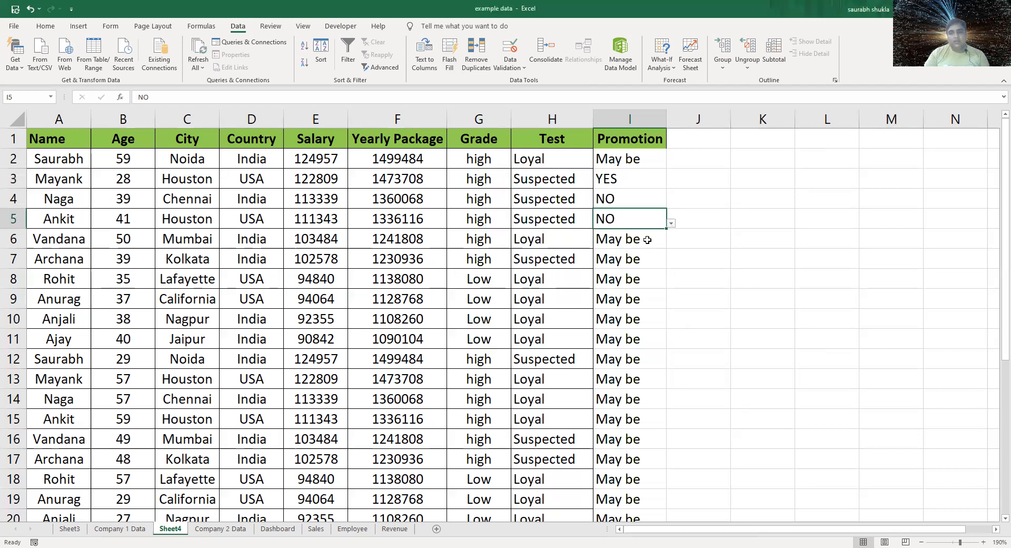
pyautogui.click(672, 243)
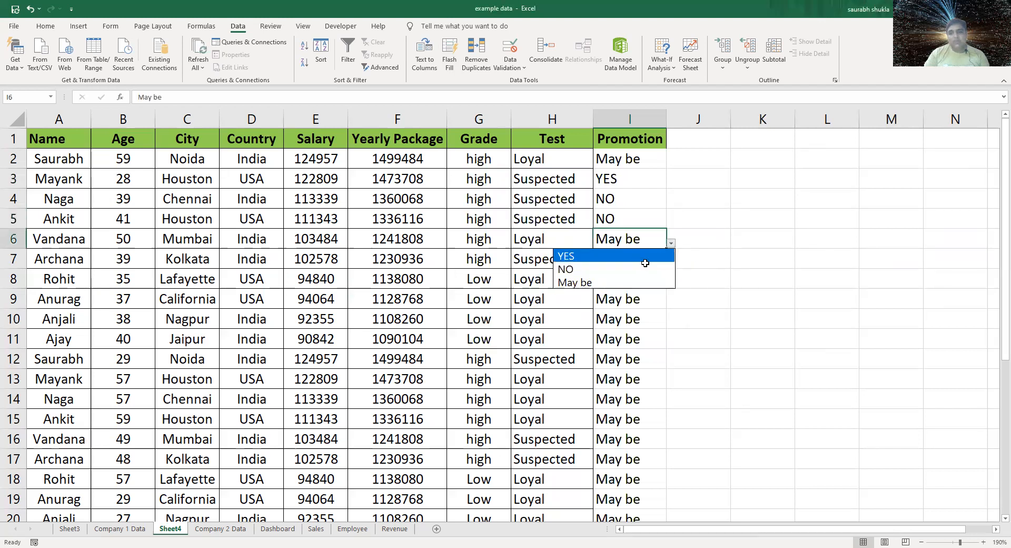
pyautogui.click(645, 254)
pyautogui.click(658, 262)
pyautogui.click(671, 263)
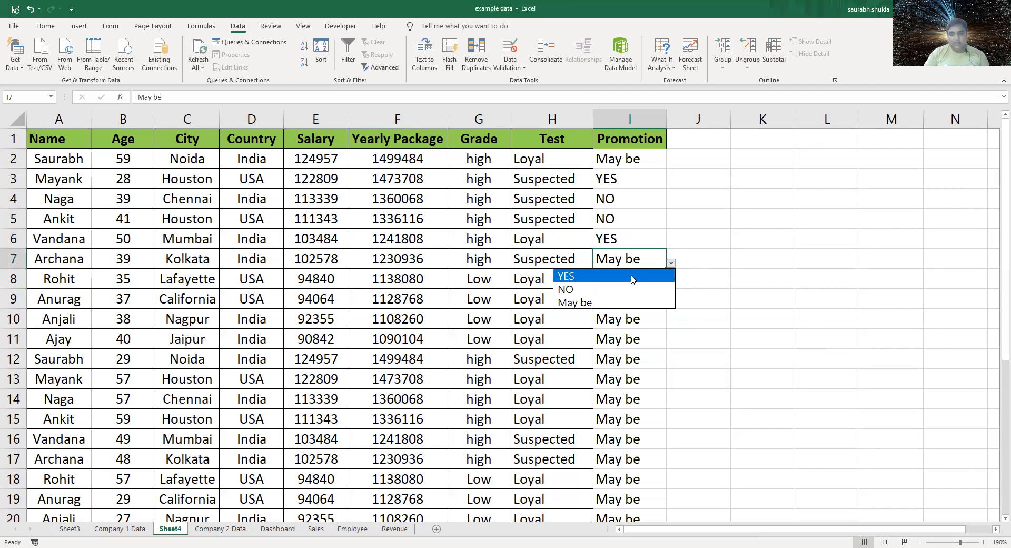
pyautogui.click(632, 280)
pyautogui.click(645, 284)
pyautogui.click(685, 289)
pyautogui.click(650, 283)
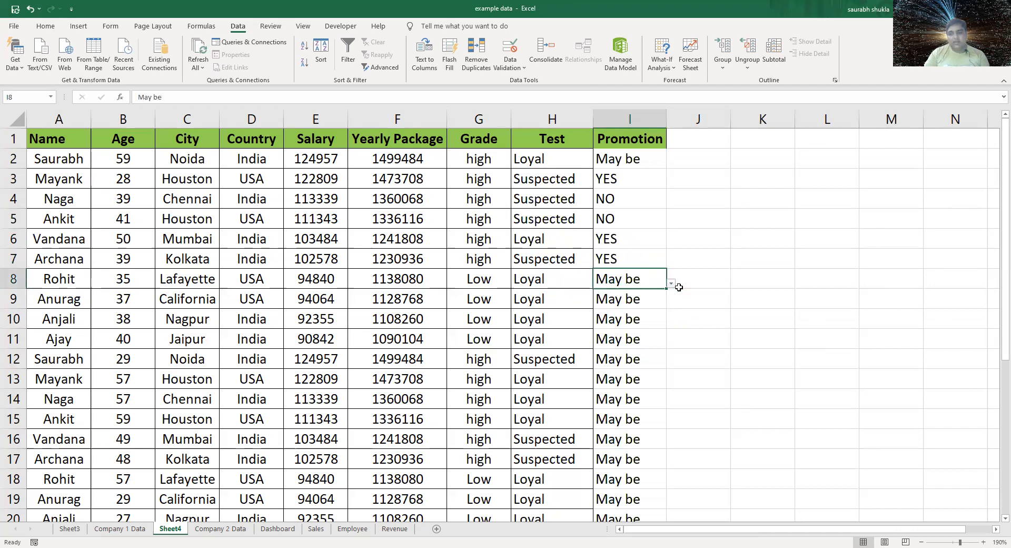
pyautogui.click(672, 283)
pyautogui.click(630, 295)
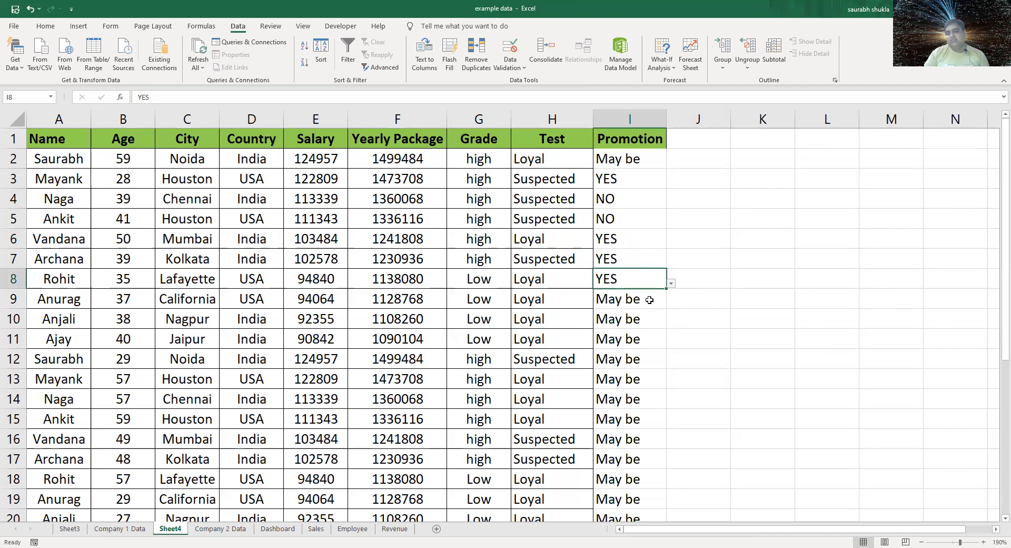
# Choose YES for the Promotion entries in I9 and I10, and review the range I2:I11.
pyautogui.click(649, 299)
pyautogui.click(671, 303)
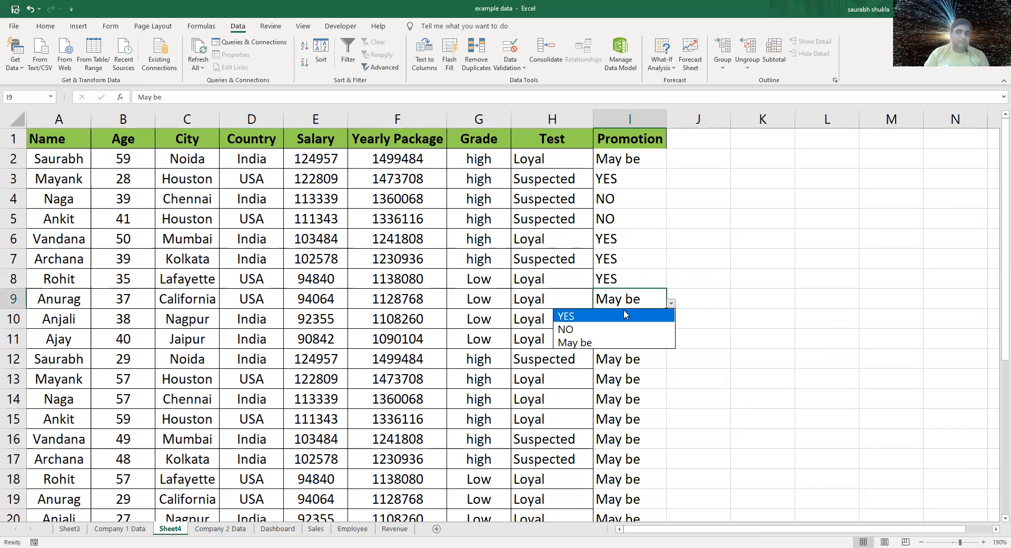
pyautogui.click(624, 314)
pyautogui.click(650, 319)
pyautogui.click(670, 324)
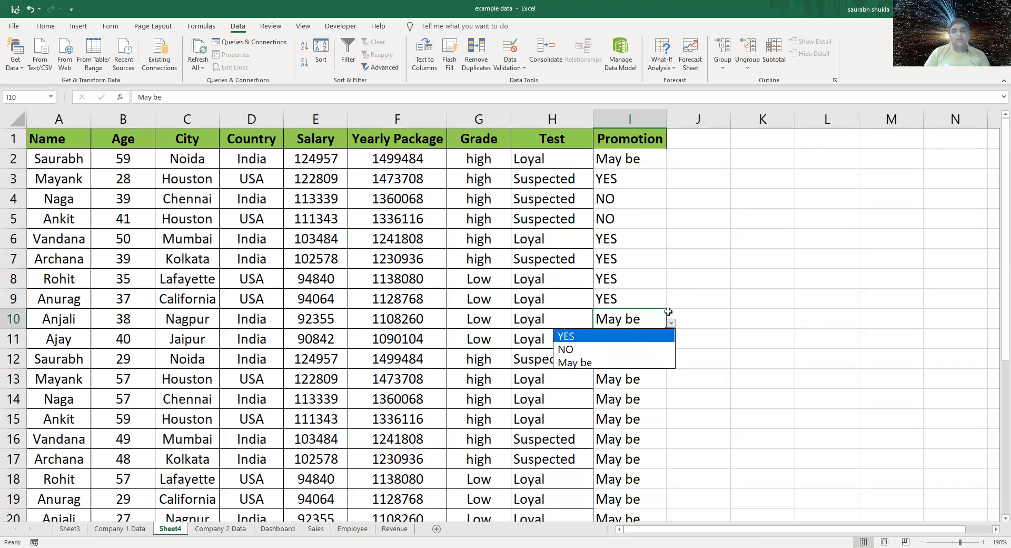
pyautogui.click(666, 336)
pyautogui.moveTo(638, 157); pyautogui.dragTo(639, 339)
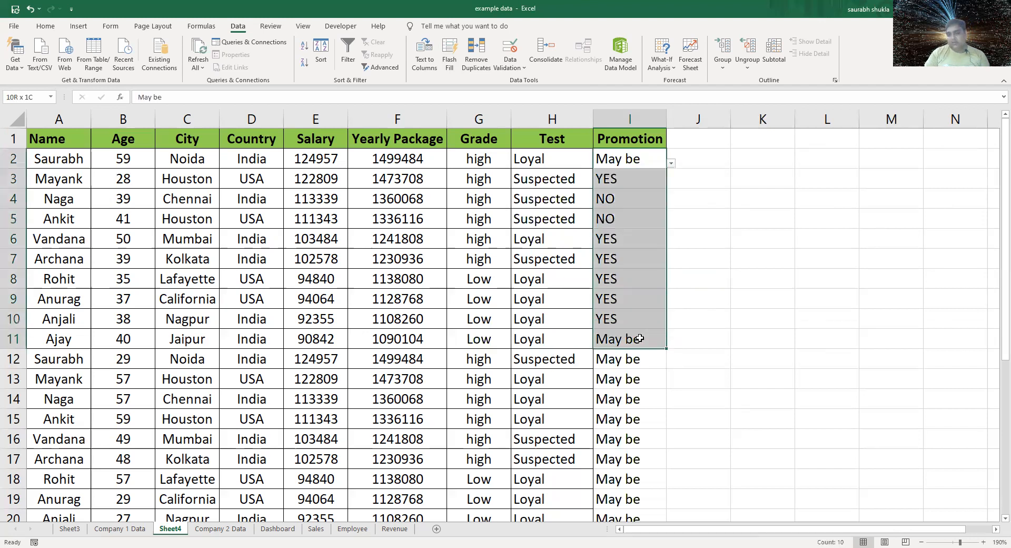
pyautogui.click(706, 159)
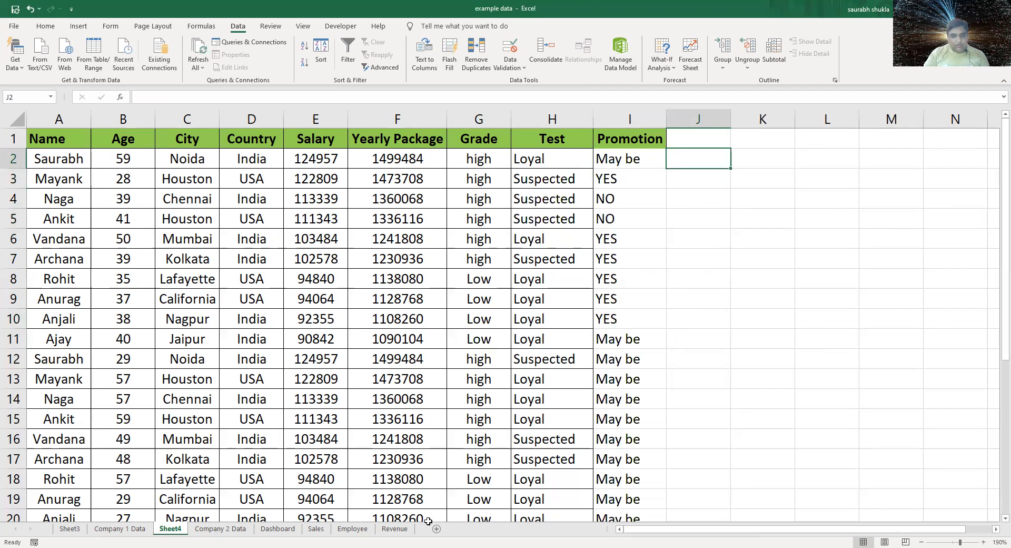
# Enter the list items YES, NO and May be in cells M3 to M5.
pyautogui.click(866, 176)
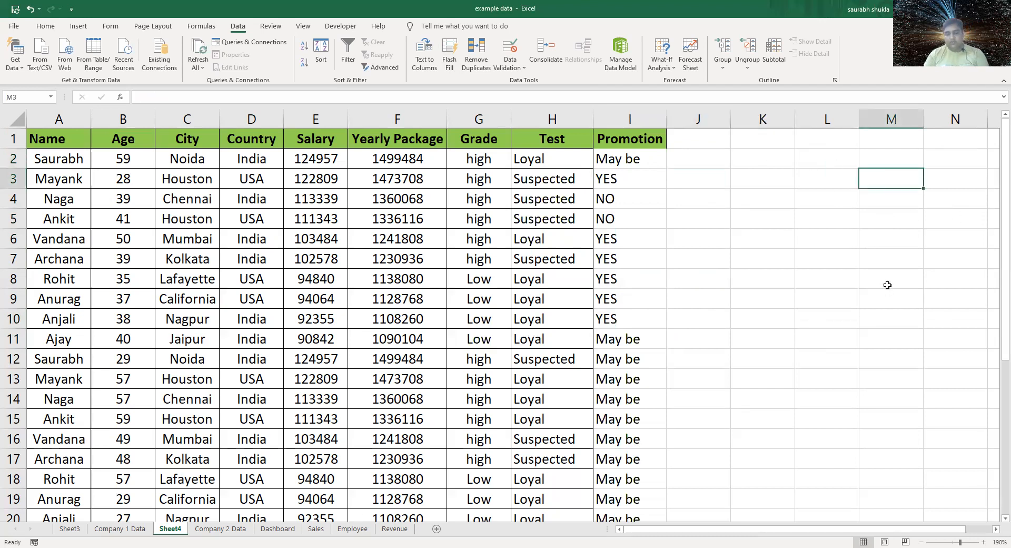
pyautogui.write('YES')
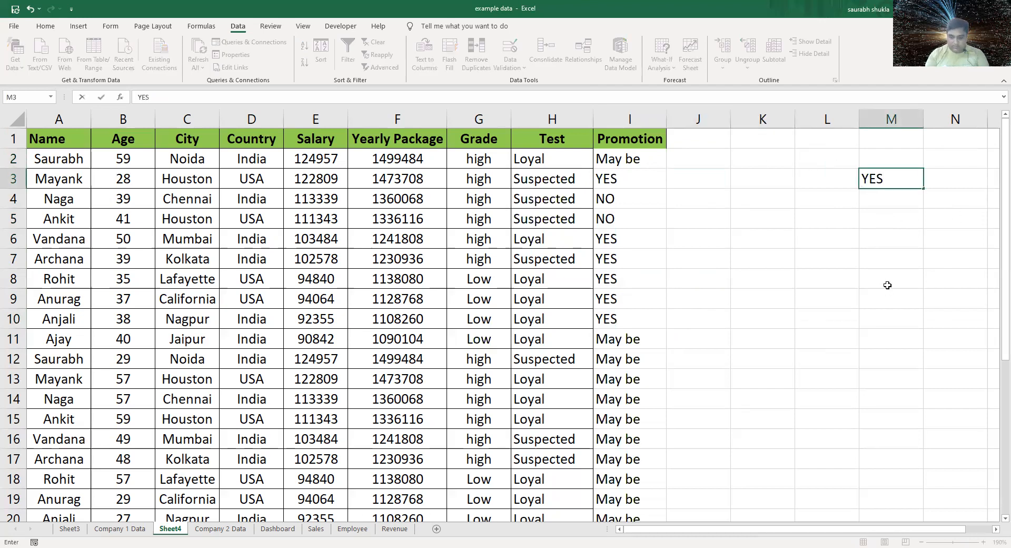
pyautogui.press('Return')
pyautogui.write('NO')
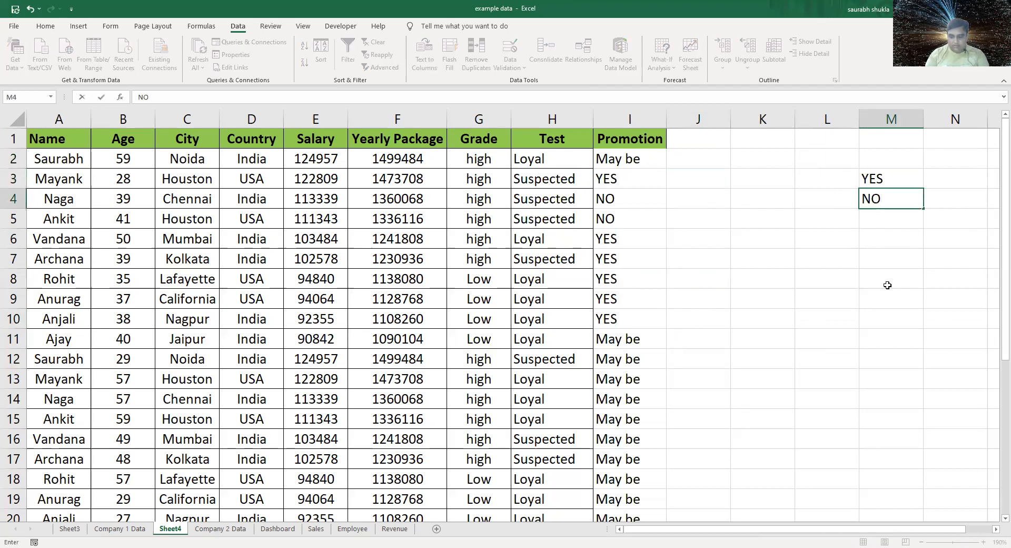
pyautogui.press('Return')
pyautogui.write('May be')
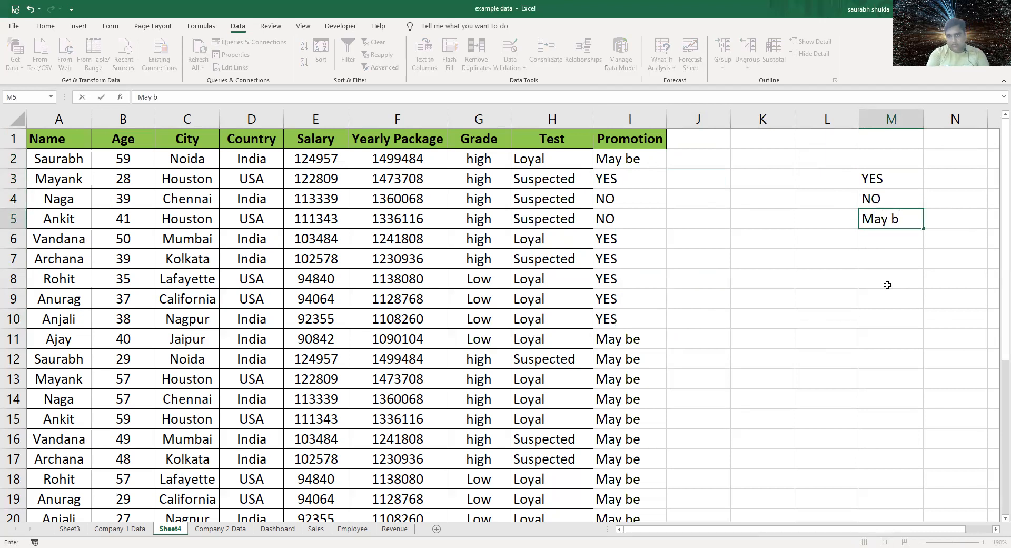
# Apply a List data validation to cell J2 with the source range =$M$3:$M$5.
pyautogui.click(707, 159)
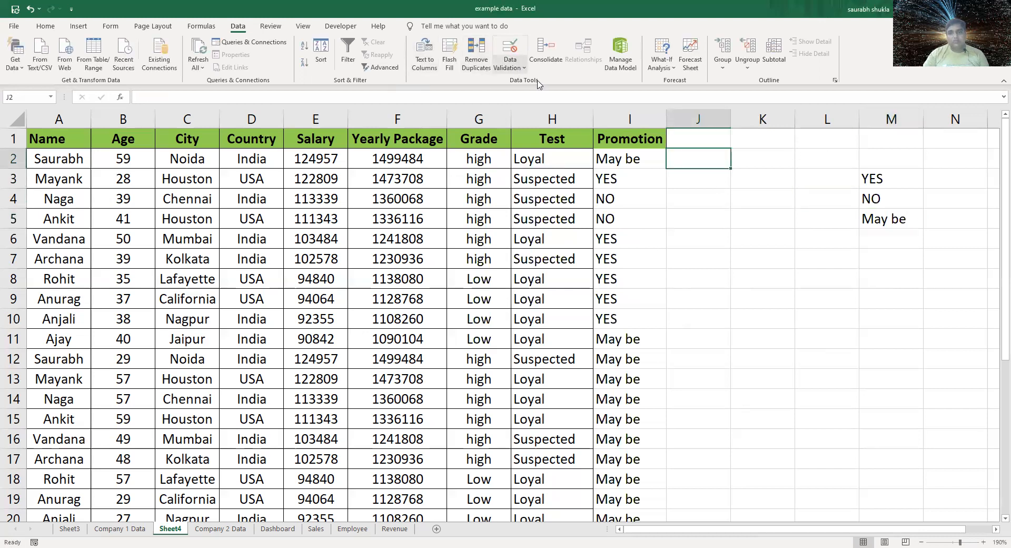
pyautogui.click(510, 51)
pyautogui.click(557, 232)
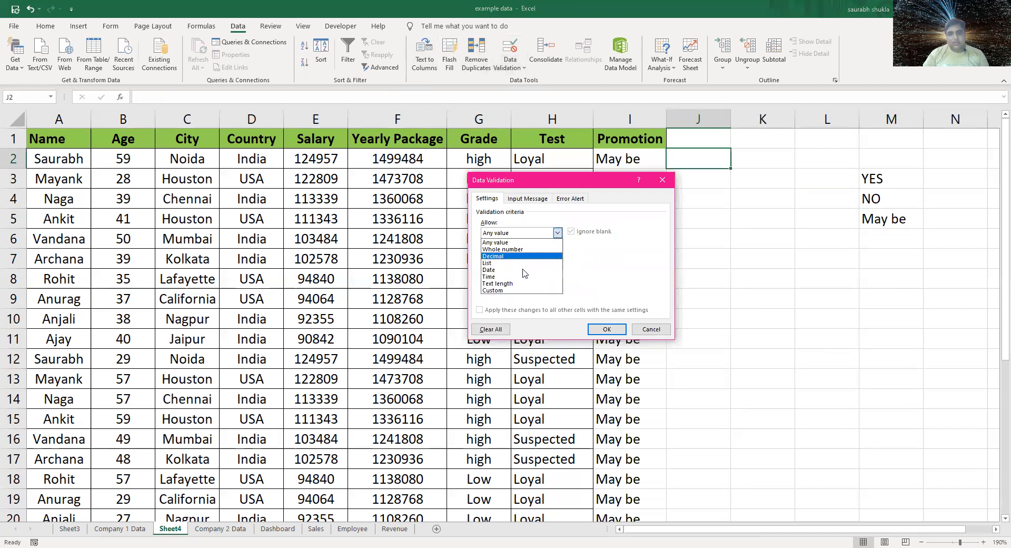
pyautogui.click(523, 263)
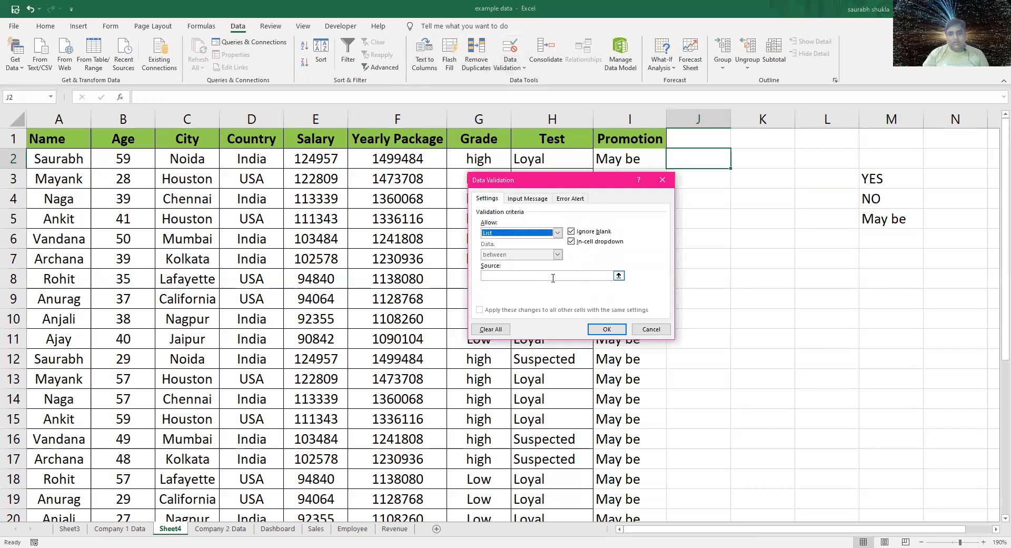
pyautogui.click(616, 276)
pyautogui.click(952, 181)
pyautogui.click(900, 181)
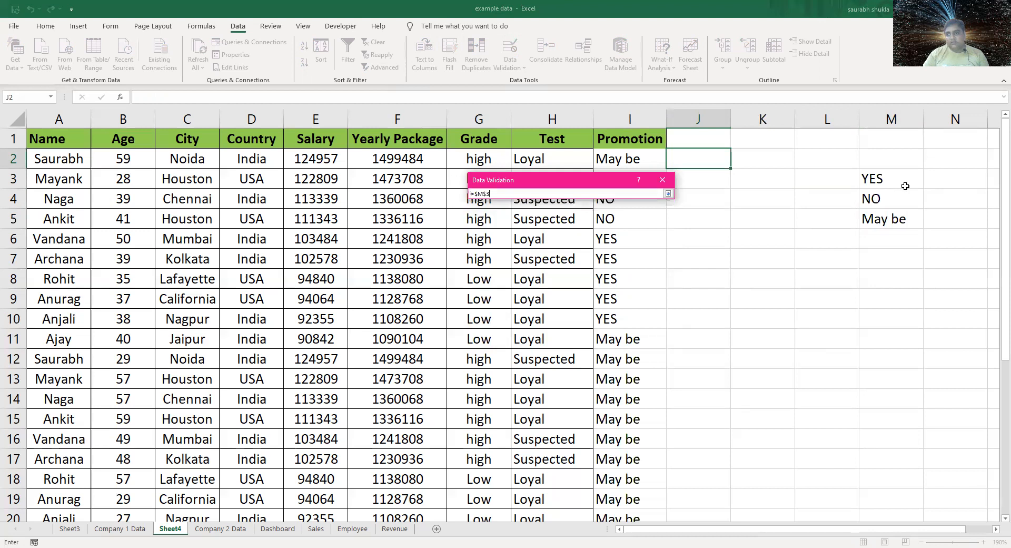
pyautogui.hotkey('shift', 'Down')
pyautogui.hotkey('shift', 'Down')
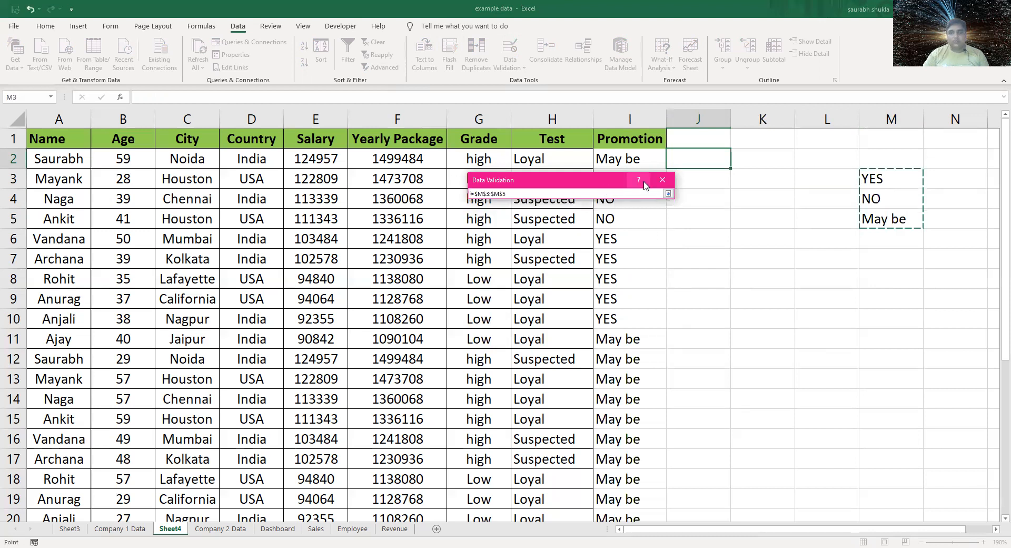
pyautogui.click(668, 193)
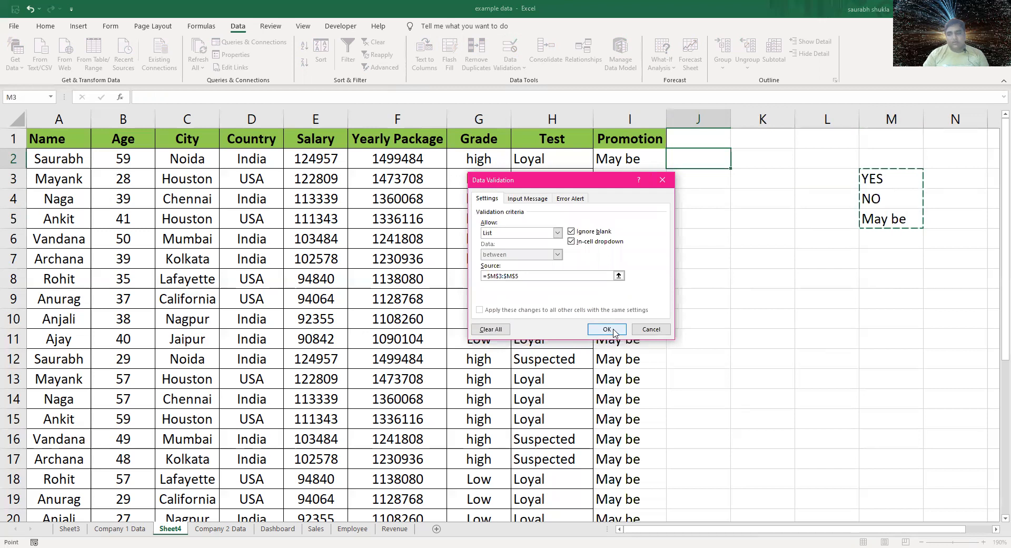
pyautogui.click(606, 329)
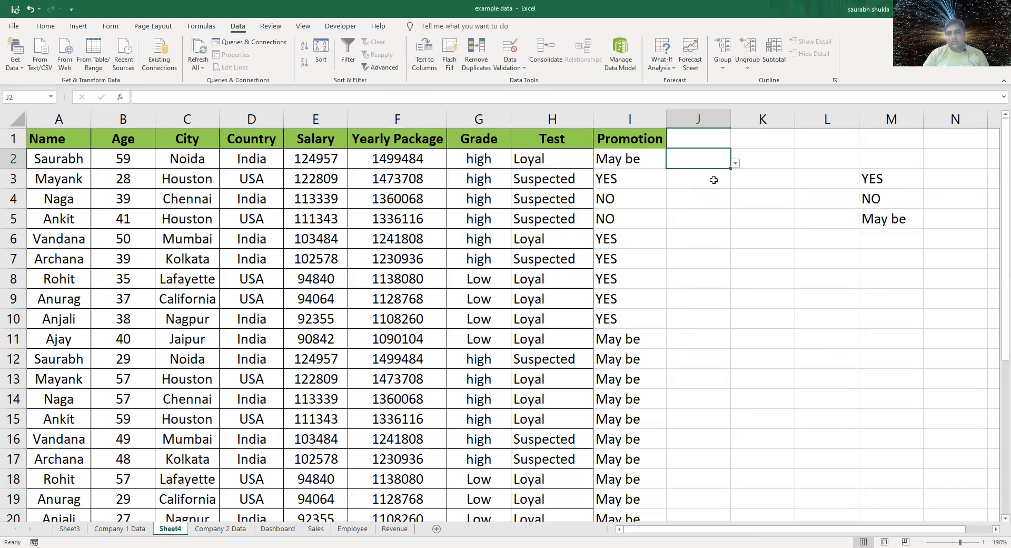
# Fill the dropdown list of J2 down column J to row 31, and check several of the filled cells.
pyautogui.moveTo(725, 170); pyautogui.dragTo(728, 495)
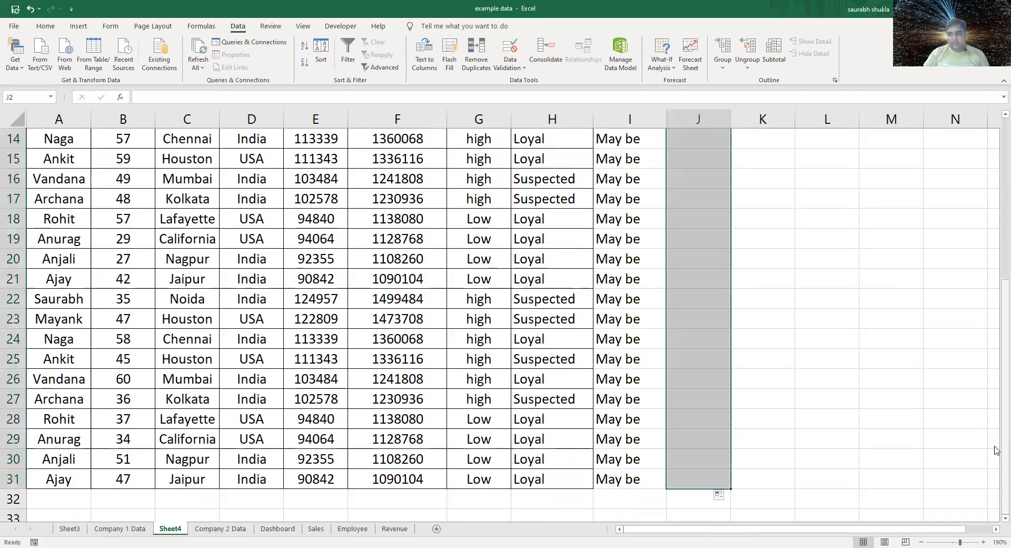
pyautogui.scroll(5, 995, 450)
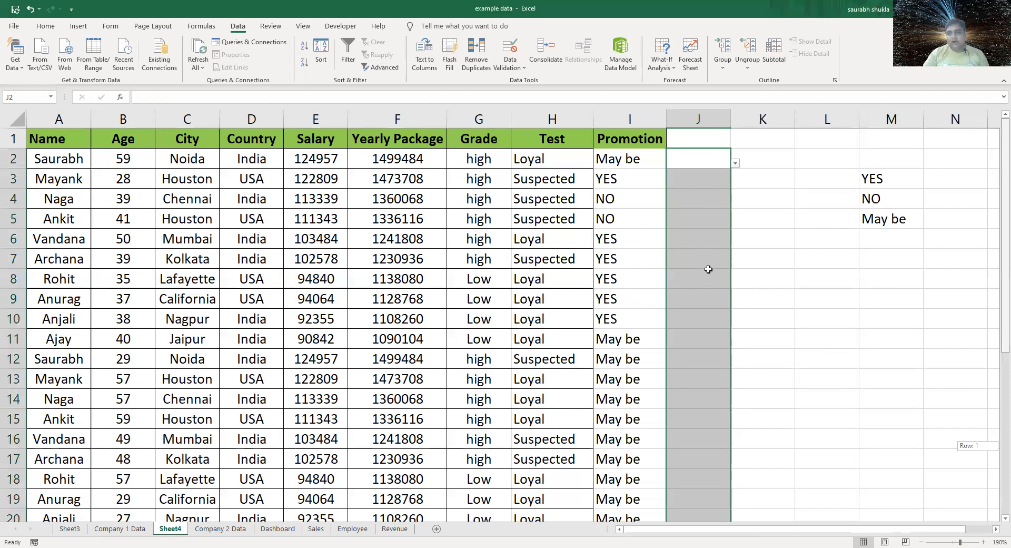
pyautogui.click(708, 319)
pyautogui.click(709, 375)
pyautogui.click(711, 417)
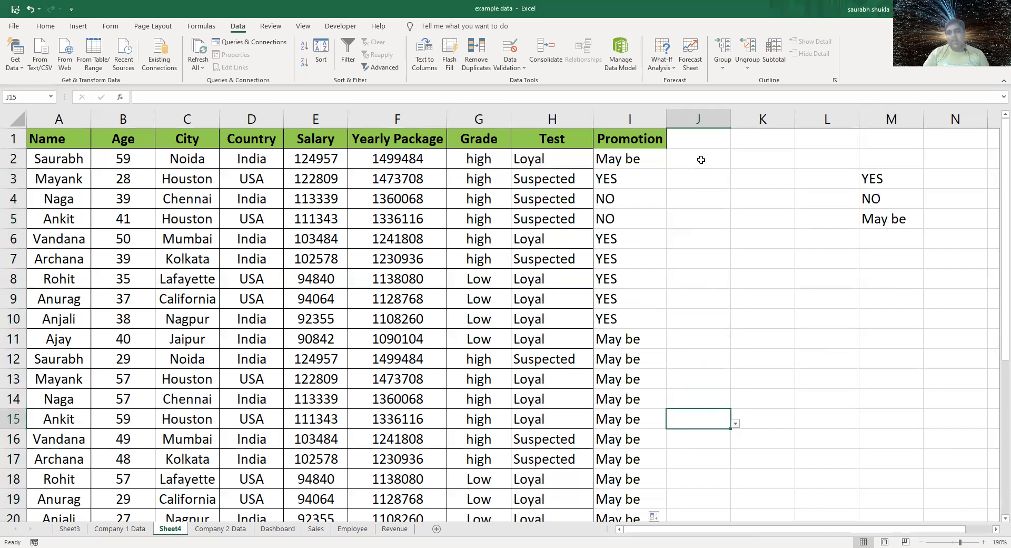
# Compare the dropdown cells I2 and J2, and review the list source range M3:M5.
pyautogui.click(698, 159)
pyautogui.click(617, 162)
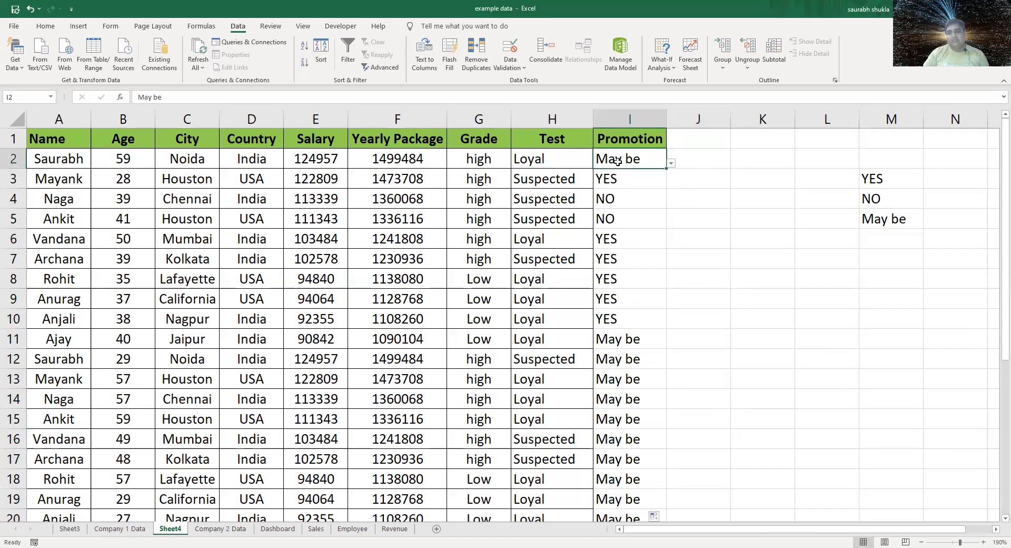
pyautogui.click(691, 161)
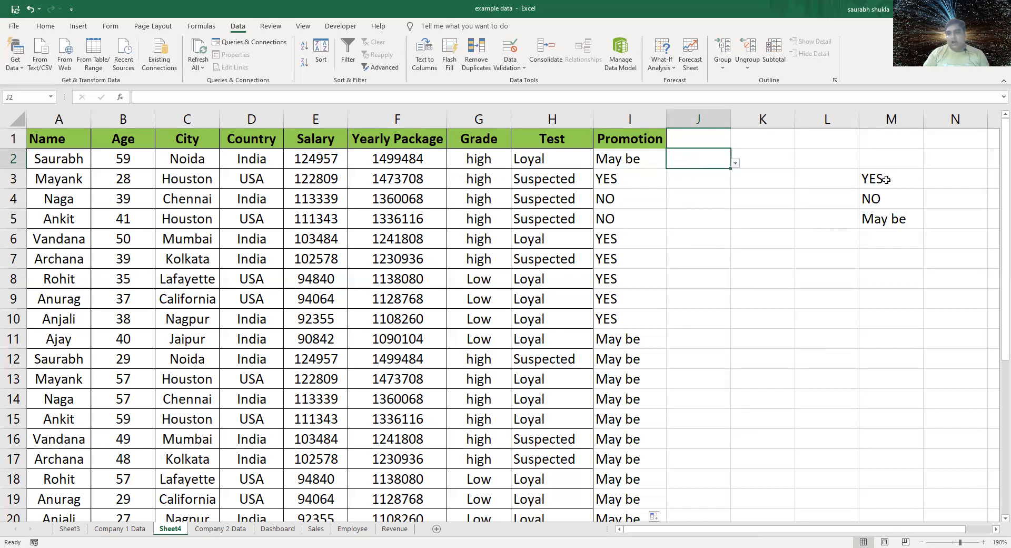
pyautogui.moveTo(875, 179); pyautogui.dragTo(893, 221)
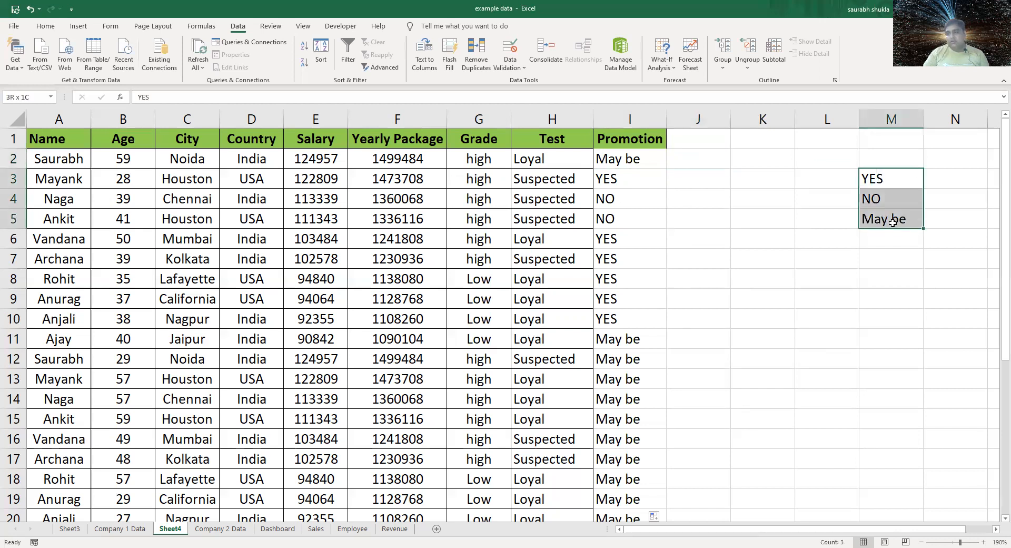
# Choose YES in J2, NO in J3 and May be in J4 from their dropdown lists.
pyautogui.click(728, 162)
pyautogui.click(734, 162)
pyautogui.click(687, 181)
pyautogui.click(735, 183)
pyautogui.click(690, 209)
pyautogui.click(735, 204)
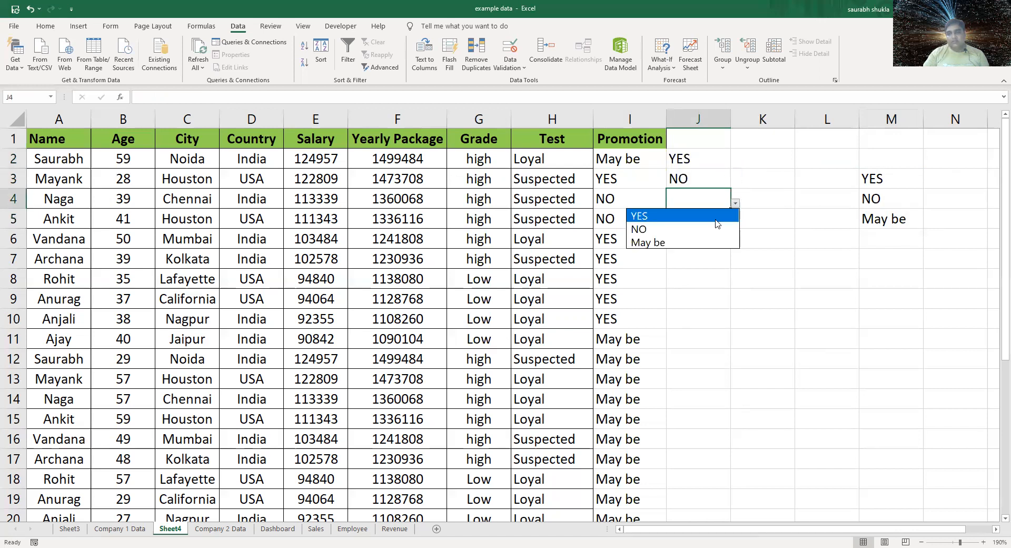
pyautogui.click(704, 236)
# Choose May be in J6 from its dropdown list, leaving J5 empty.
pyautogui.click(712, 217)
pyautogui.click(707, 244)
pyautogui.click(711, 273)
pyautogui.click(716, 241)
pyautogui.click(735, 243)
pyautogui.click(706, 279)
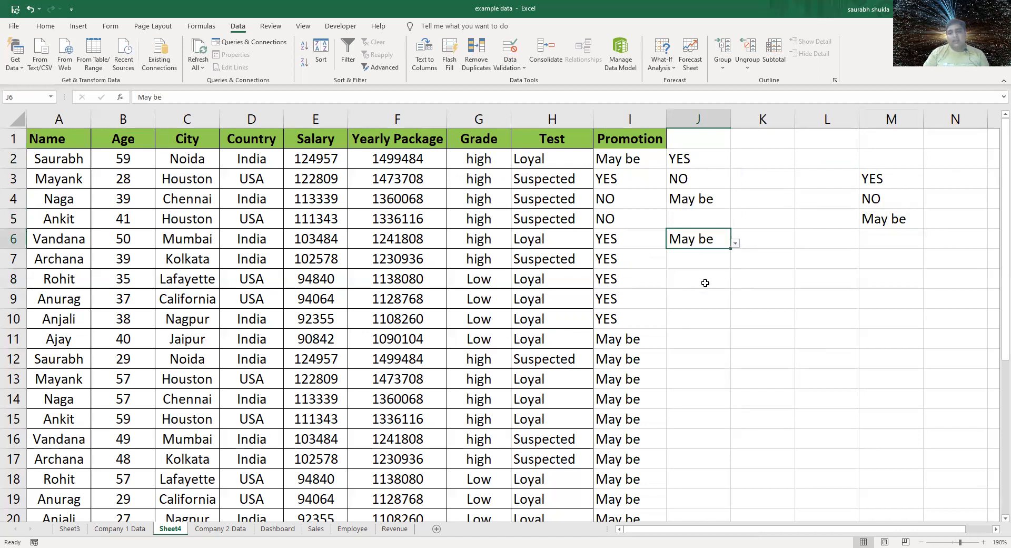
# Remove the dropdown validation from J2 by allowing any value.
pyautogui.click(703, 154)
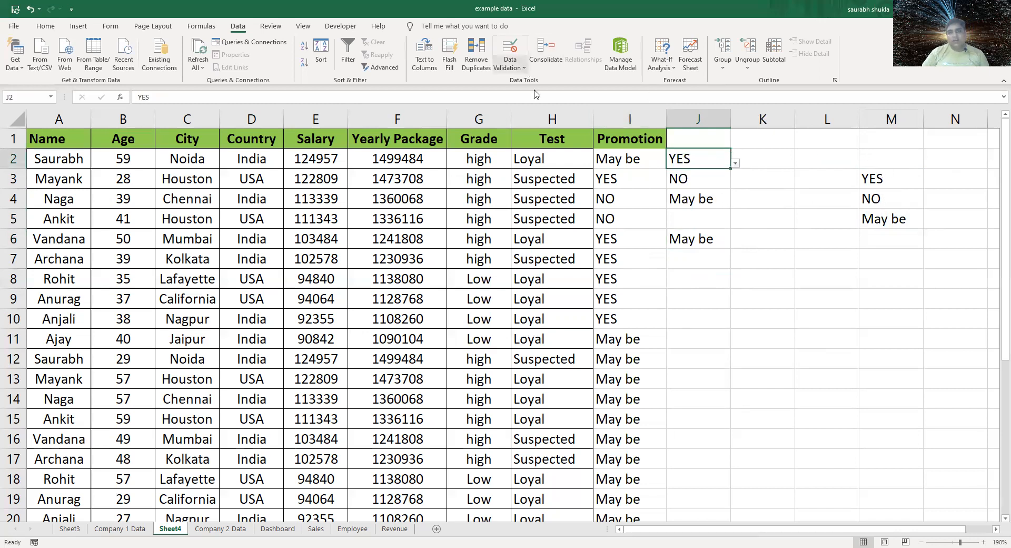
pyautogui.click(510, 50)
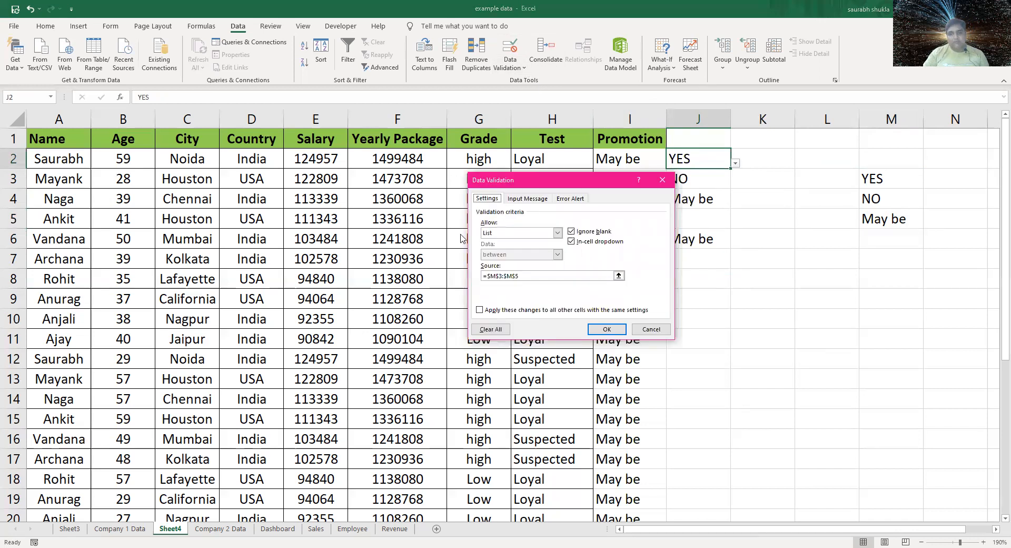
pyautogui.click(557, 232)
pyautogui.click(517, 242)
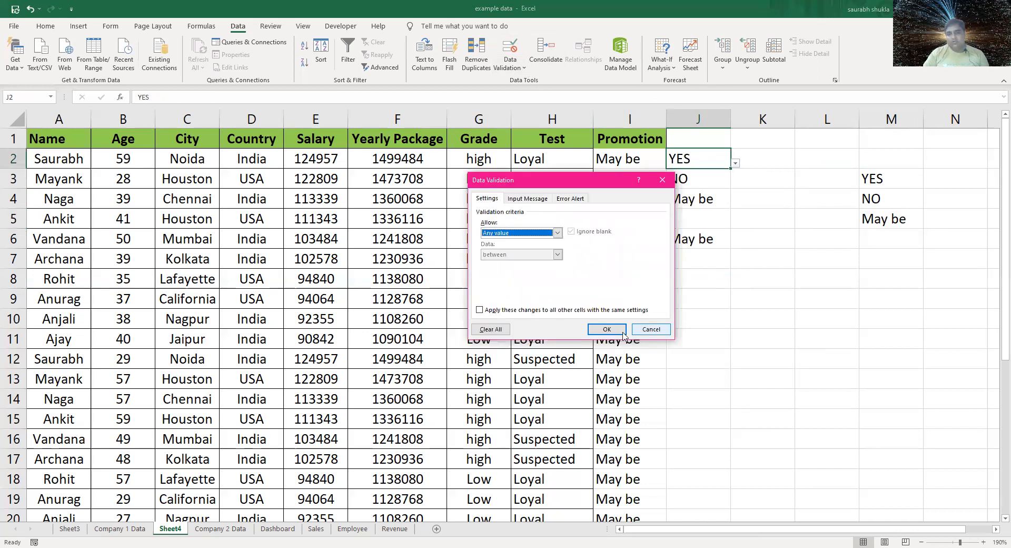
pyautogui.press('Return')
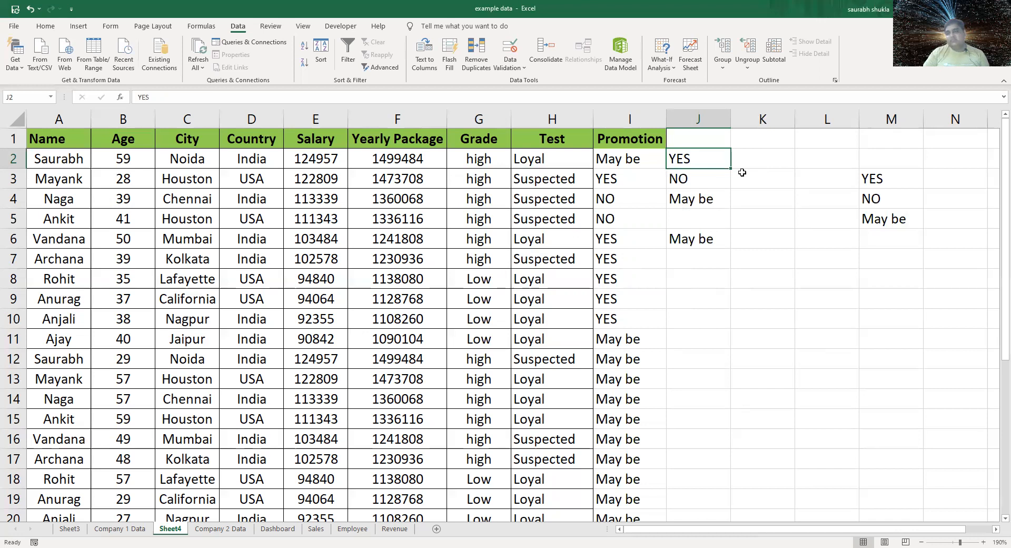
# Fill J2 down column J to row 18, and check the filled cells for dropdown lists.
pyautogui.moveTo(730, 170); pyautogui.dragTo(731, 483)
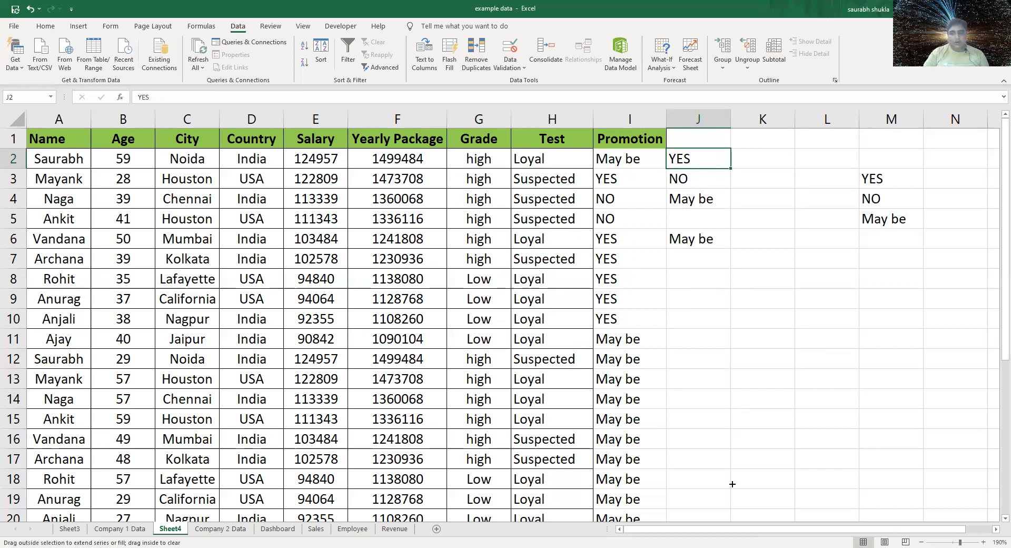
pyautogui.click(706, 203)
pyautogui.press('Down')
pyautogui.press('Down')
pyautogui.press('Down')
pyautogui.press('Down')
pyautogui.press('Down')
pyautogui.press('Down')
pyautogui.press('Down')
pyautogui.press('Down')
pyautogui.press('Down')
pyautogui.press('Down')
pyautogui.press('Down')
pyautogui.press('Down')
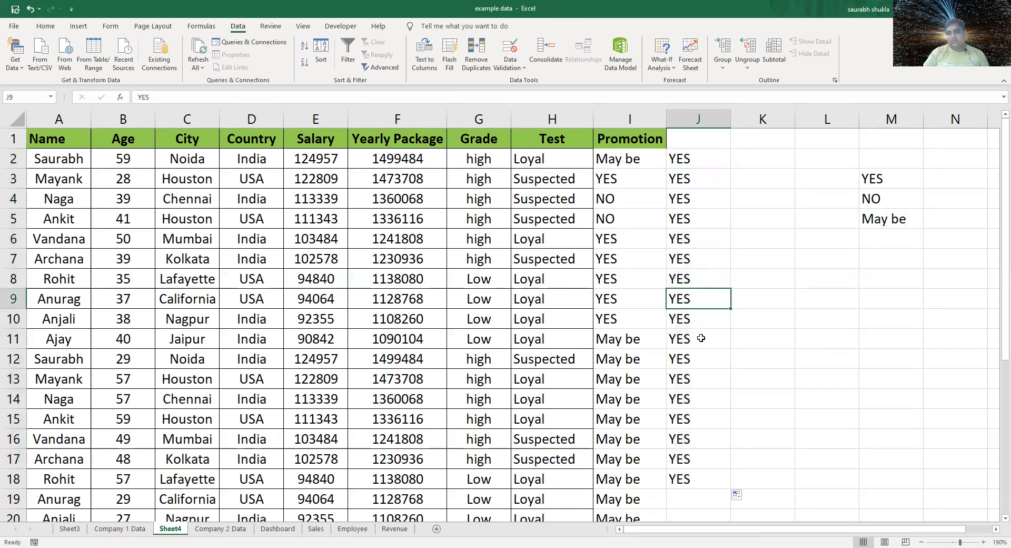
pyautogui.press('Down')
pyautogui.press('Down')
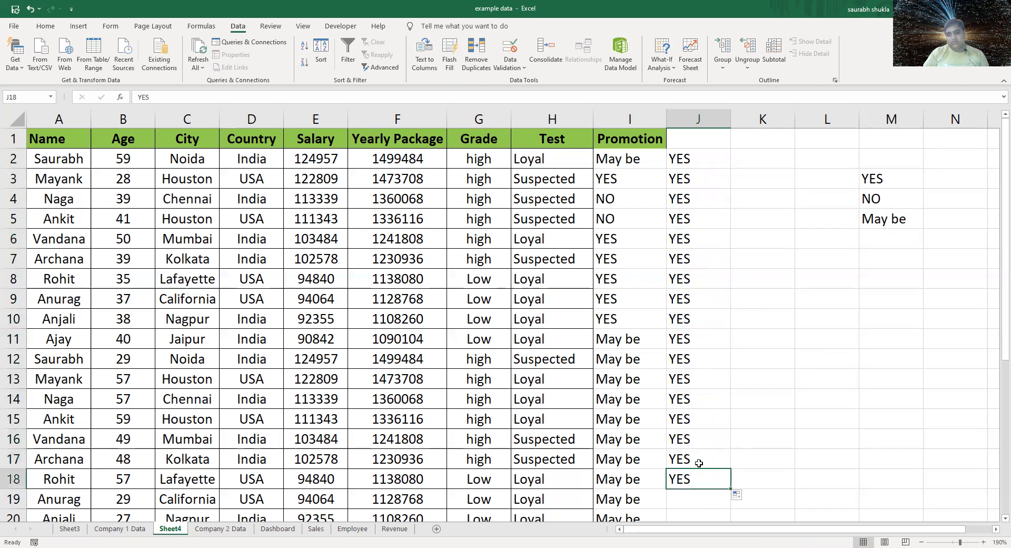
pyautogui.click(705, 161)
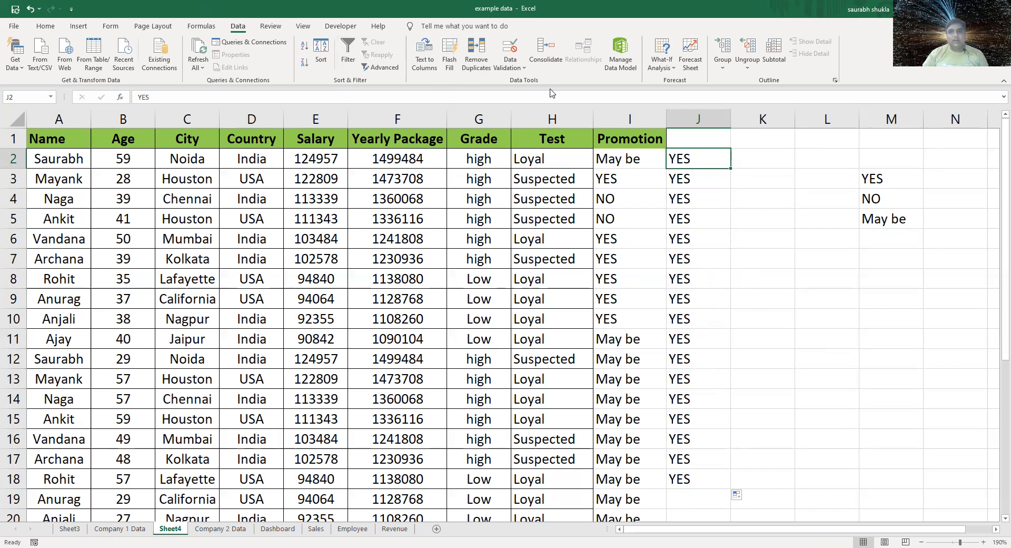
pyautogui.click(517, 65)
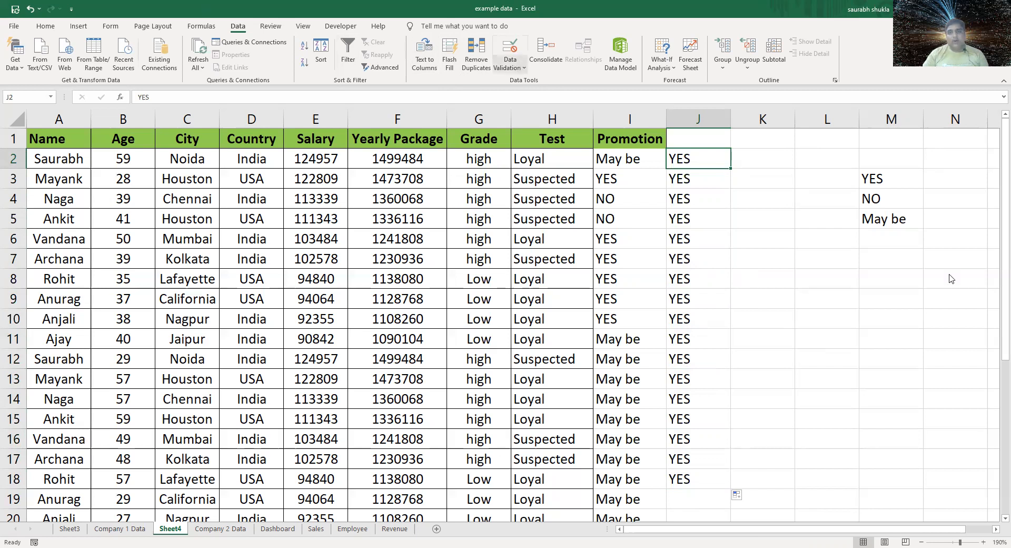
pyautogui.click(557, 232)
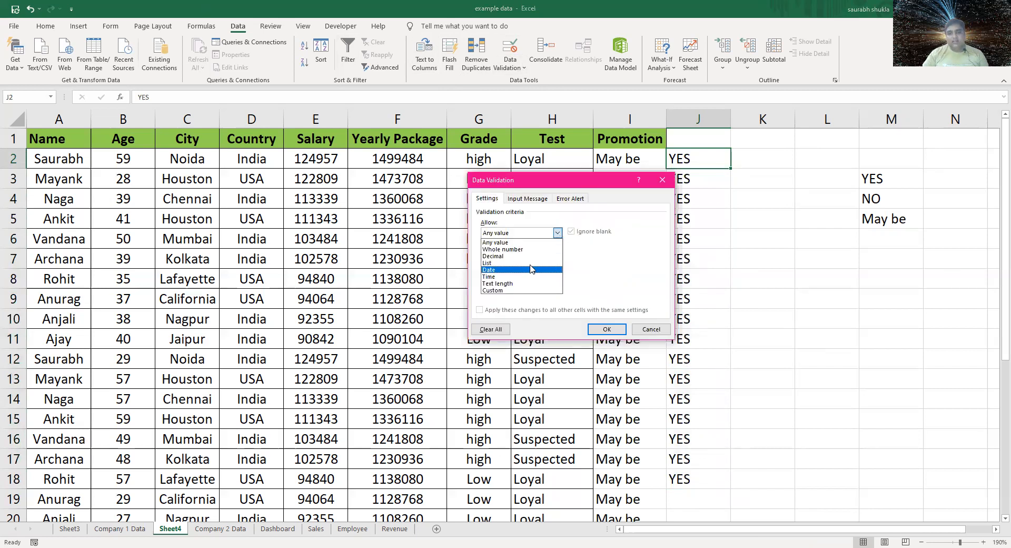
pyautogui.click(536, 263)
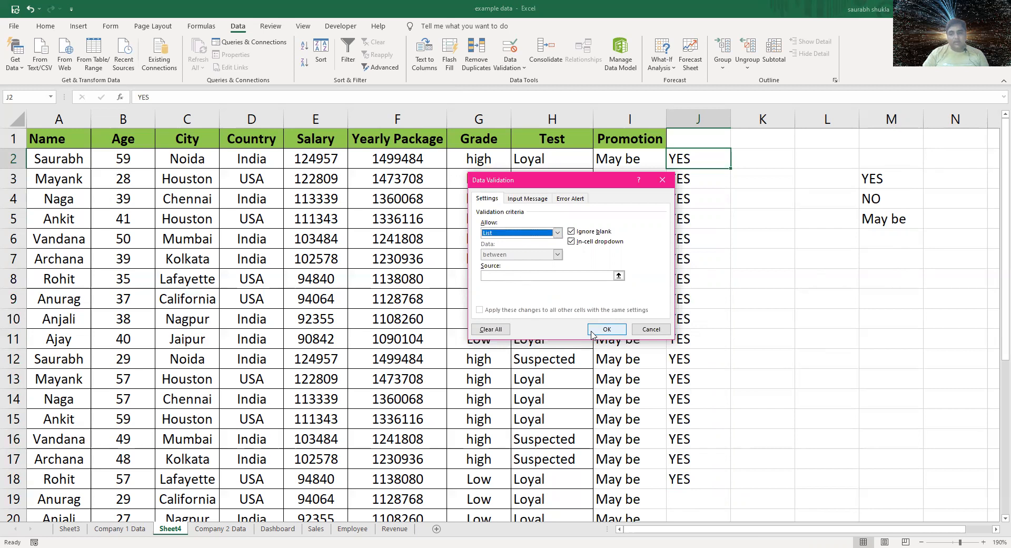
pyautogui.click(664, 329)
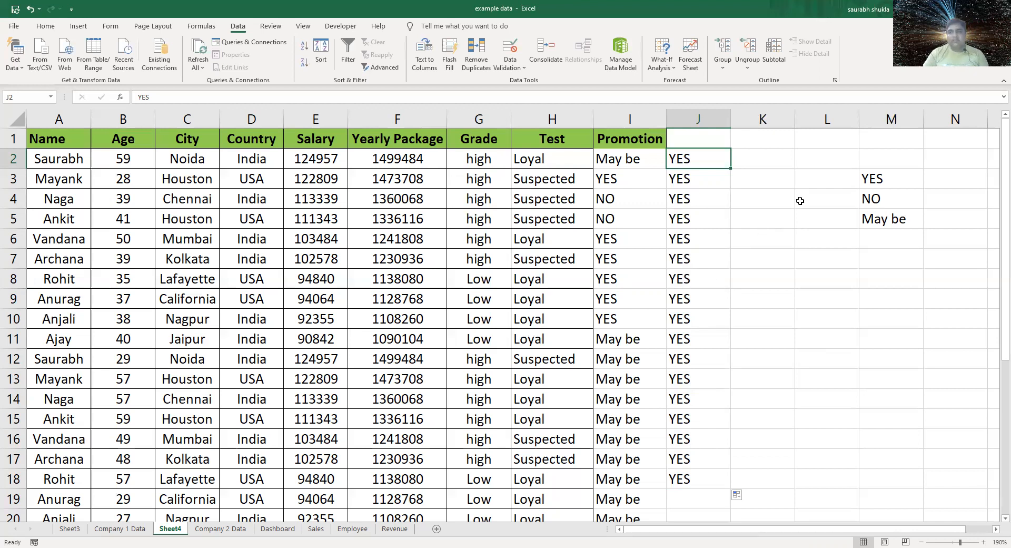
# Enter the formula =Concatenate("UP",B2) in K2 to prefix the age with UP.
pyautogui.click(777, 158)
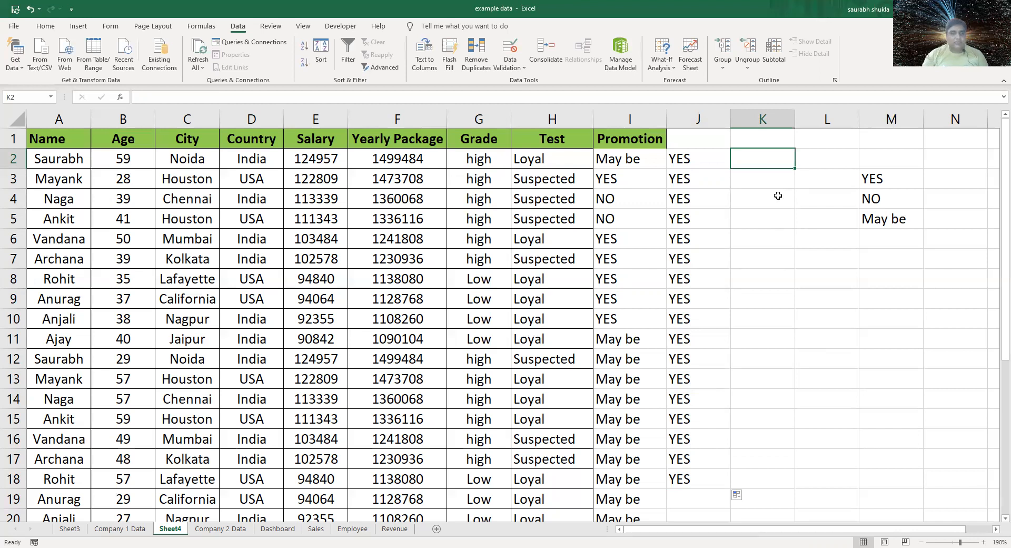
pyautogui.click(136, 164)
pyautogui.click(136, 183)
pyautogui.click(134, 202)
pyautogui.click(132, 223)
pyautogui.click(753, 161)
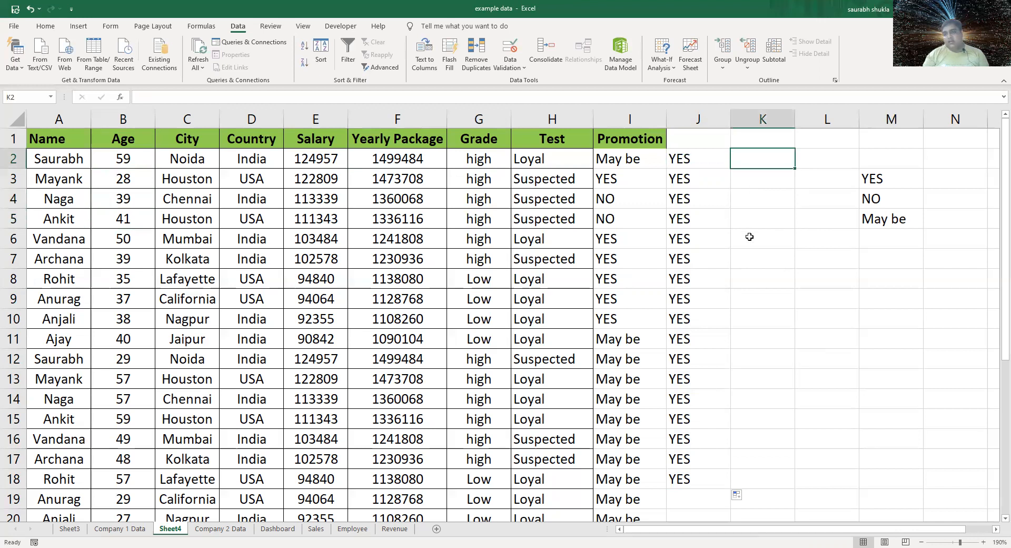
pyautogui.write('=')
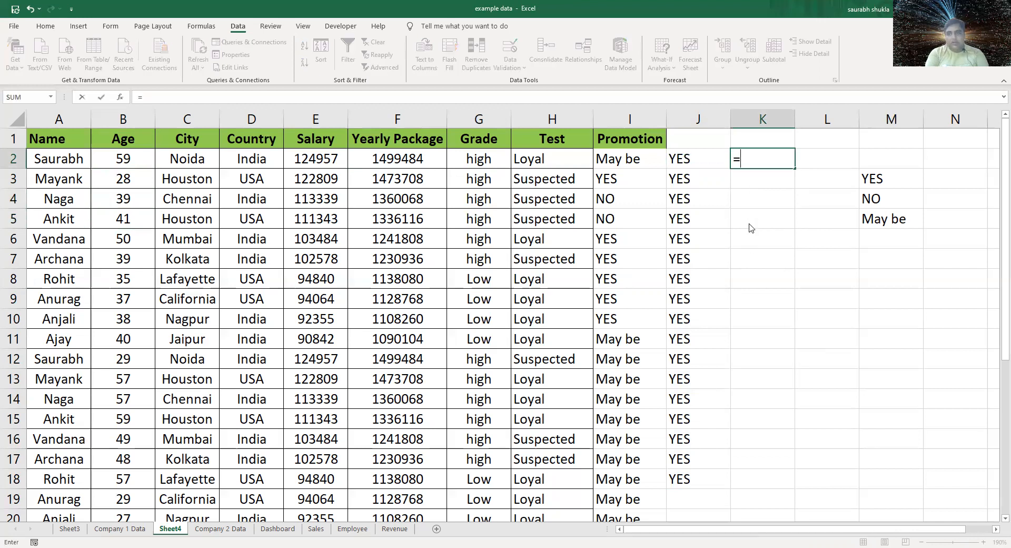
pyautogui.write('Concatenate')
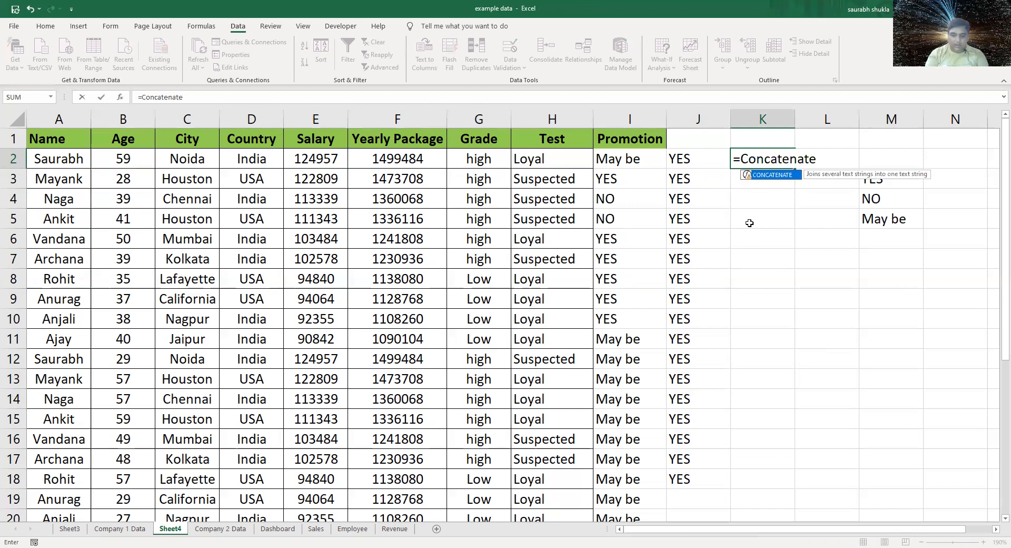
pyautogui.write('("')
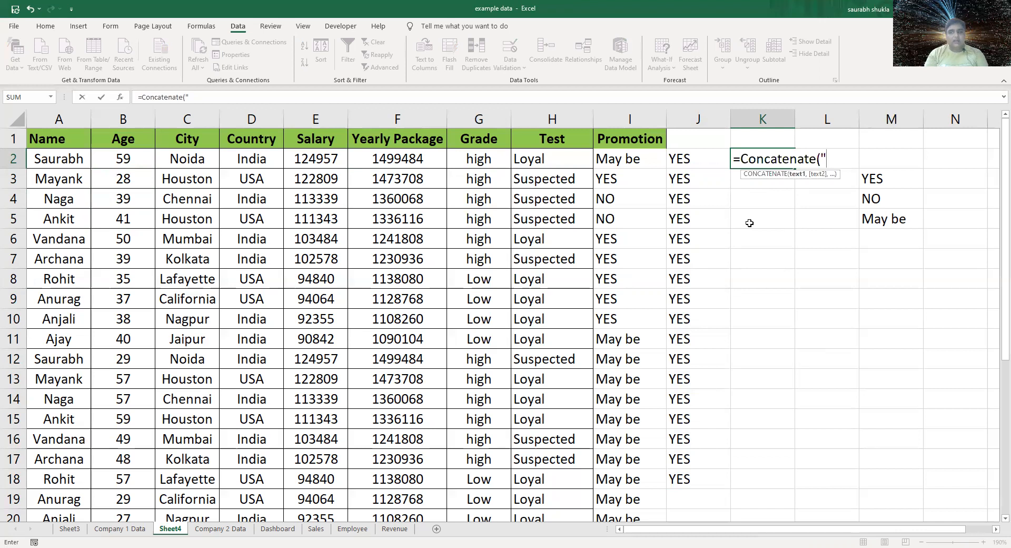
pyautogui.write('UP",')
pyautogui.click(125, 166)
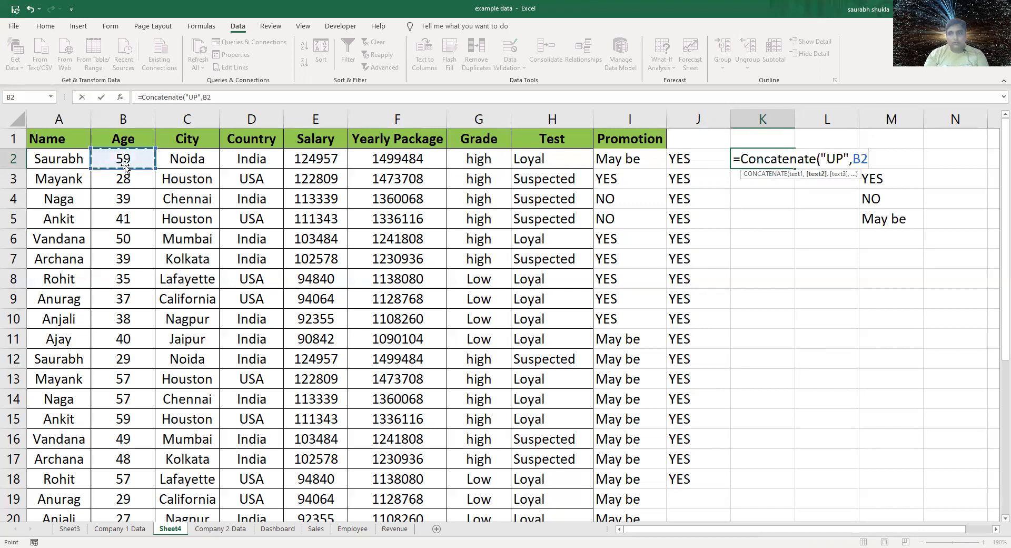
pyautogui.write(')')
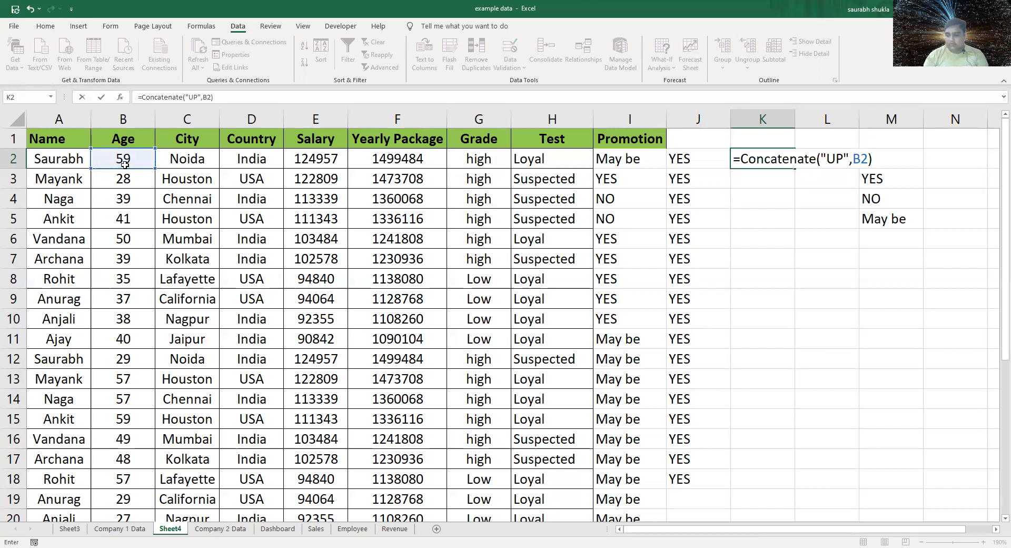
pyautogui.press('Return')
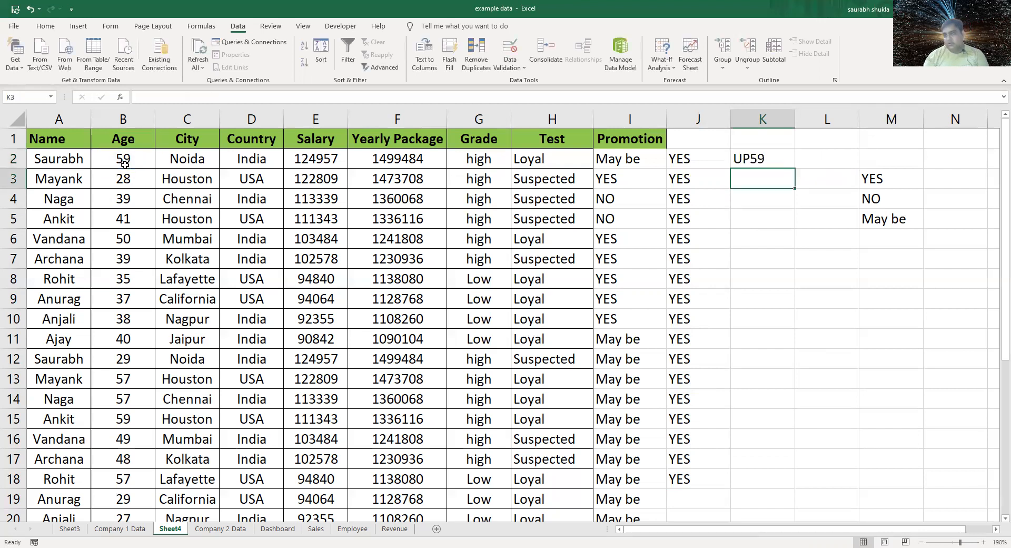
# Fill the K2 formula down column K to row 18, and check the formulas in K13 and K2.
pyautogui.click(762, 158)
pyautogui.moveTo(794, 169); pyautogui.dragTo(804, 496)
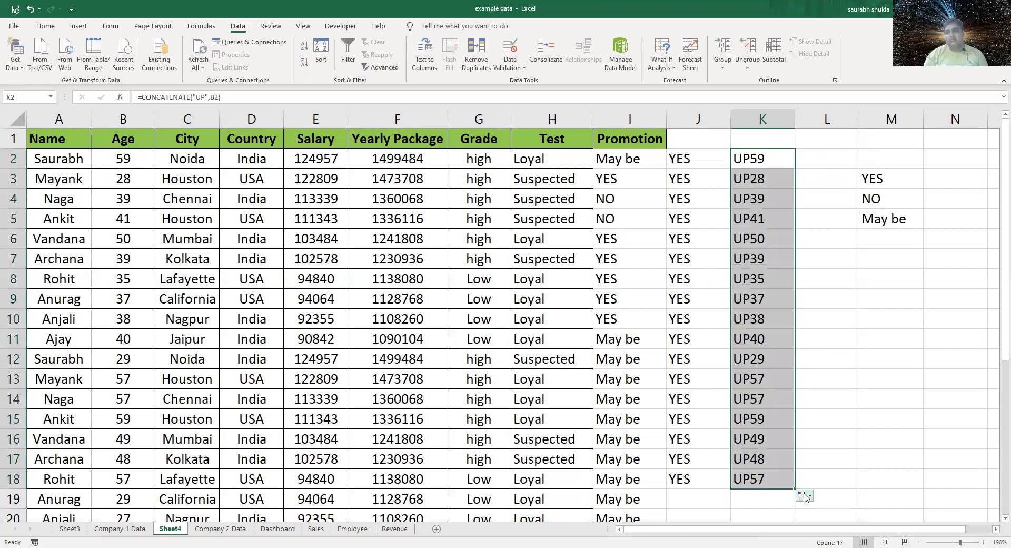
pyautogui.click(765, 377)
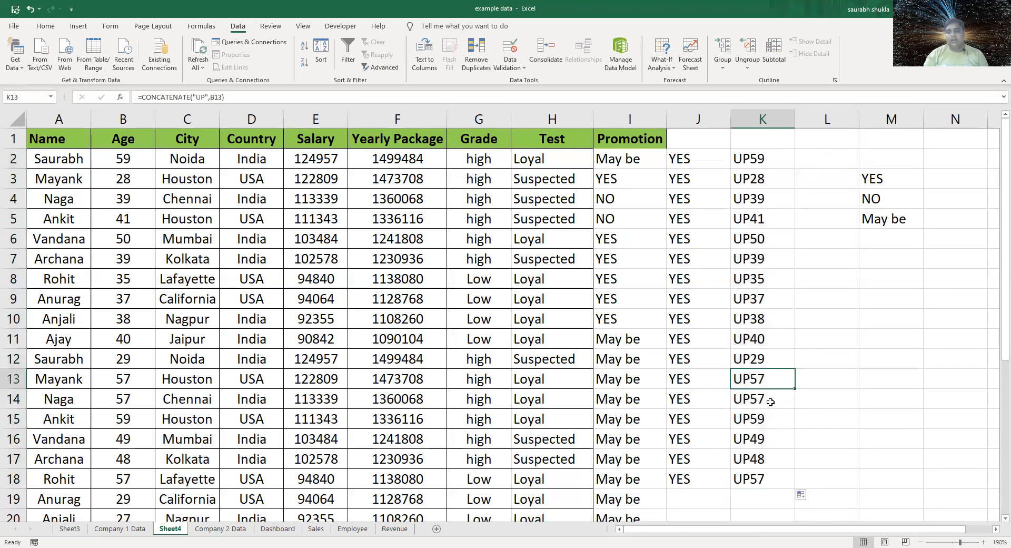
pyautogui.click(747, 156)
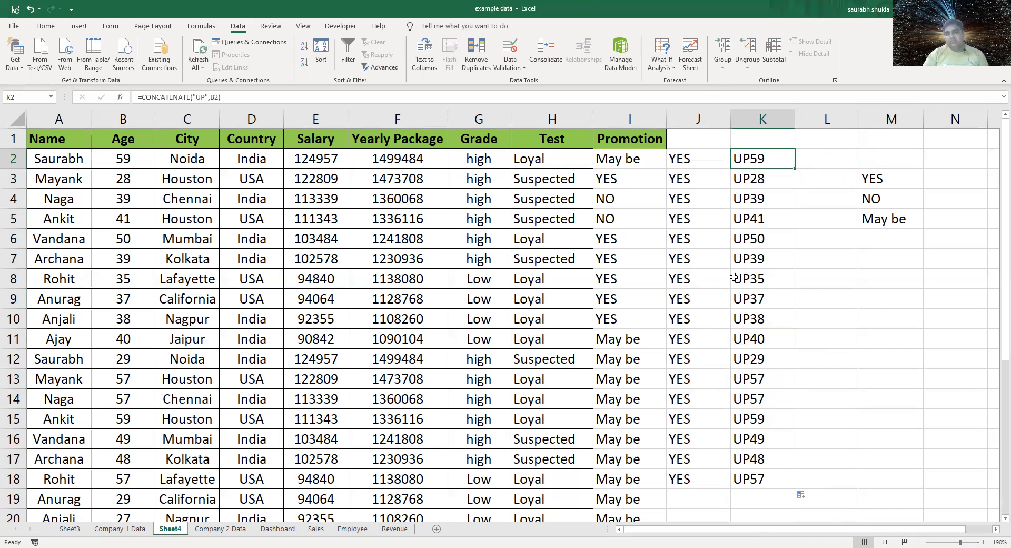
# Review the Freeze Panes options, and look at the Data Validation settings of K2 with List as the allowed type.
pyautogui.click(303, 26)
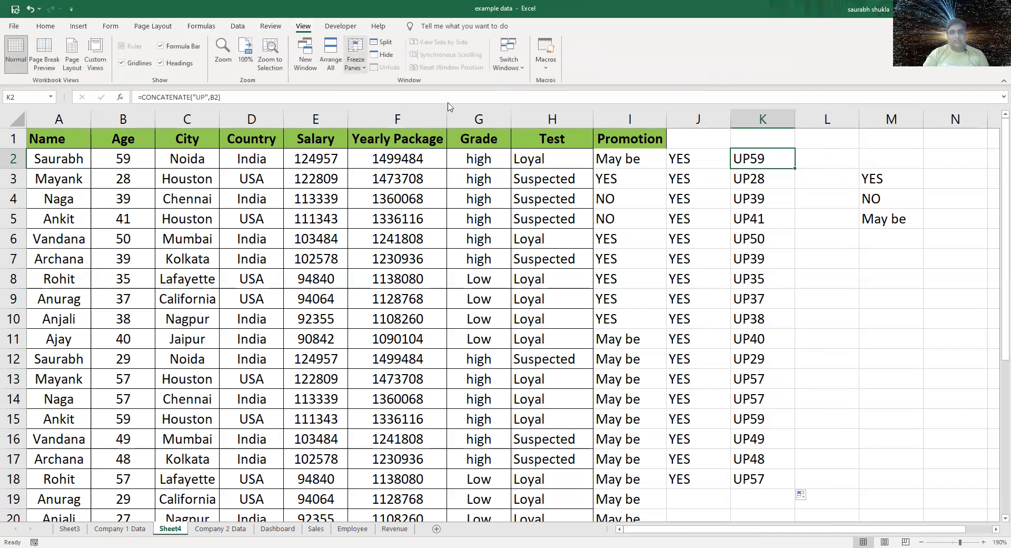
pyautogui.click(352, 63)
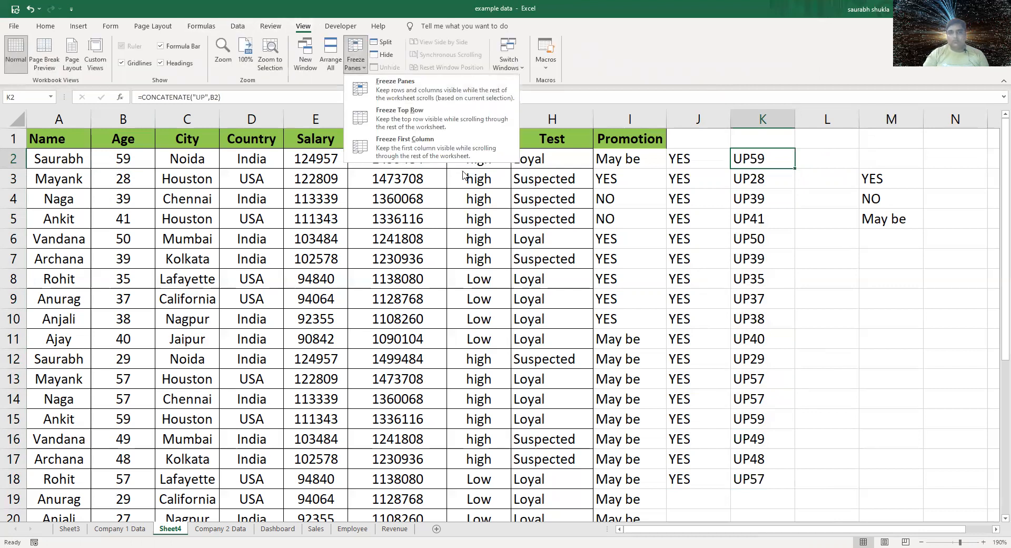
pyautogui.click(236, 27)
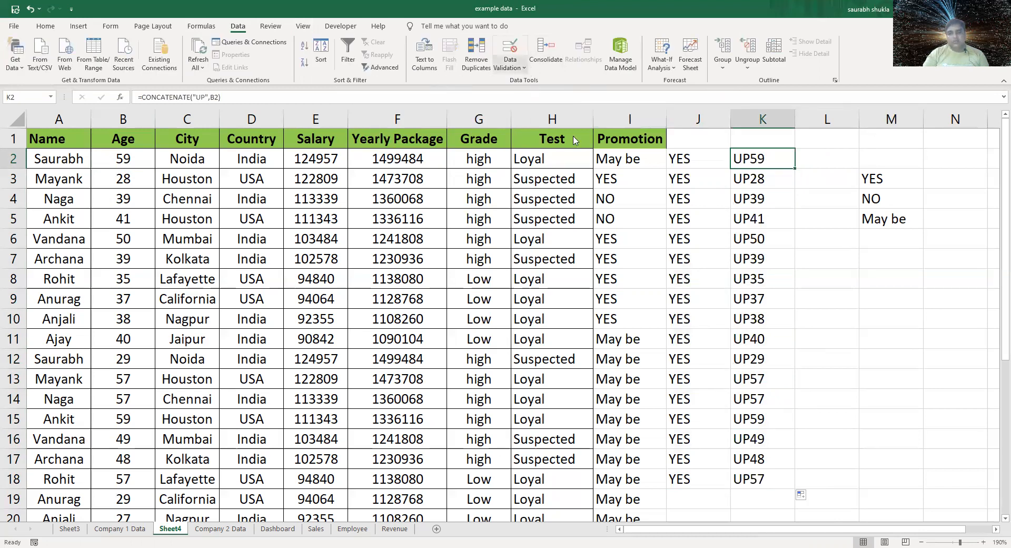
pyautogui.click(557, 232)
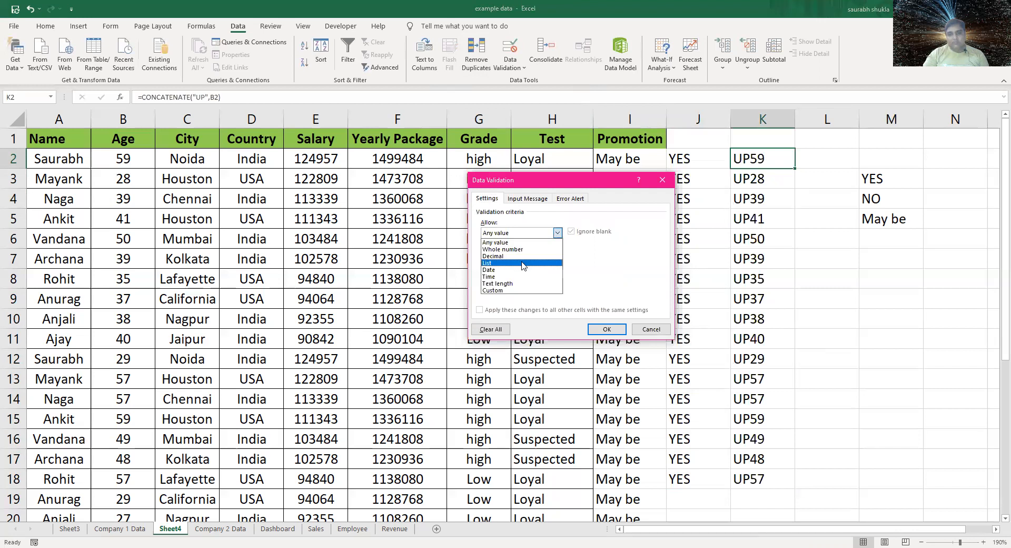
pyautogui.click(522, 263)
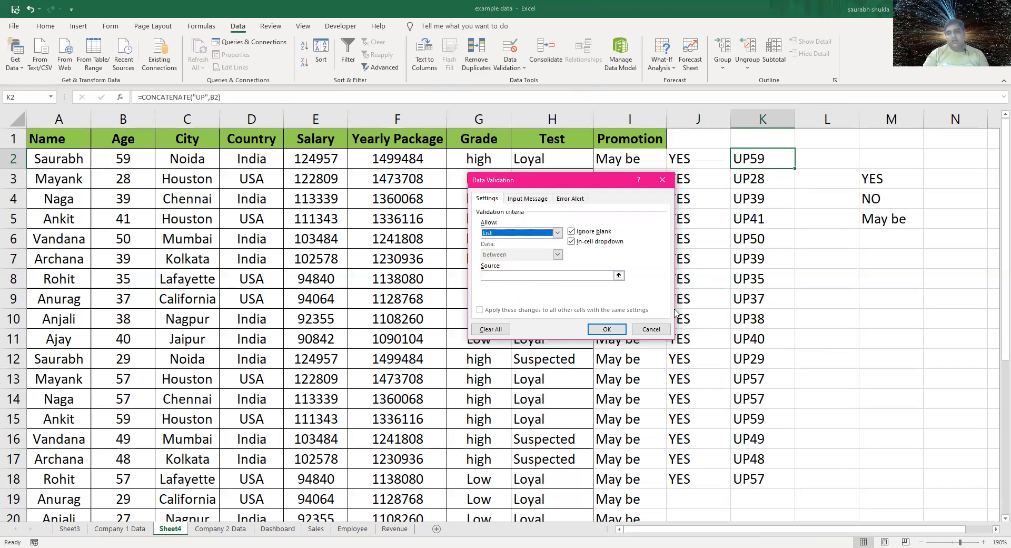